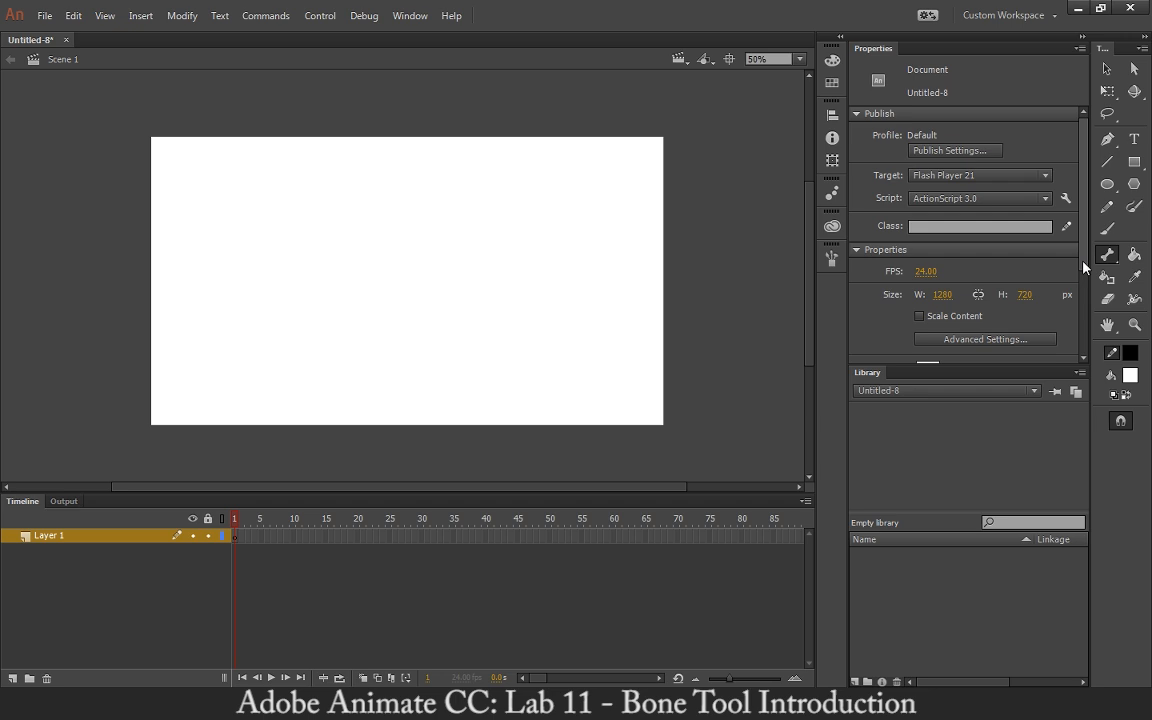
Draw a thick L-shaped stroke on the stage with the Pencil tool.
left_click(1105, 68)
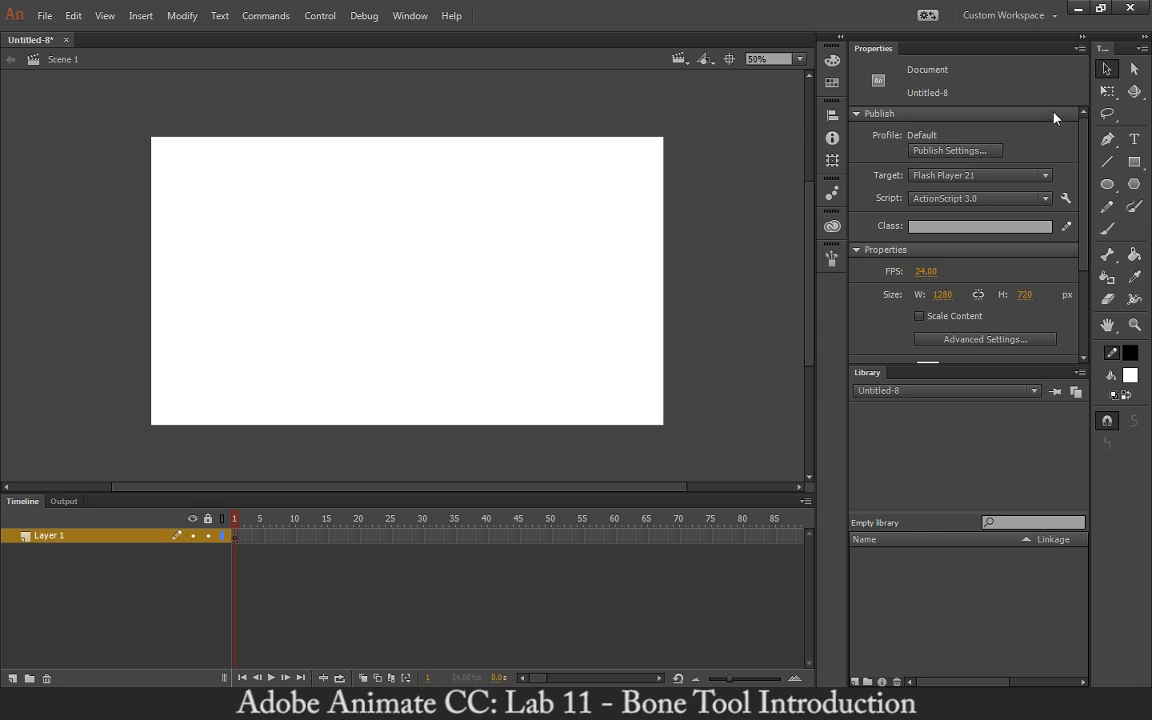
left_click(1107, 184)
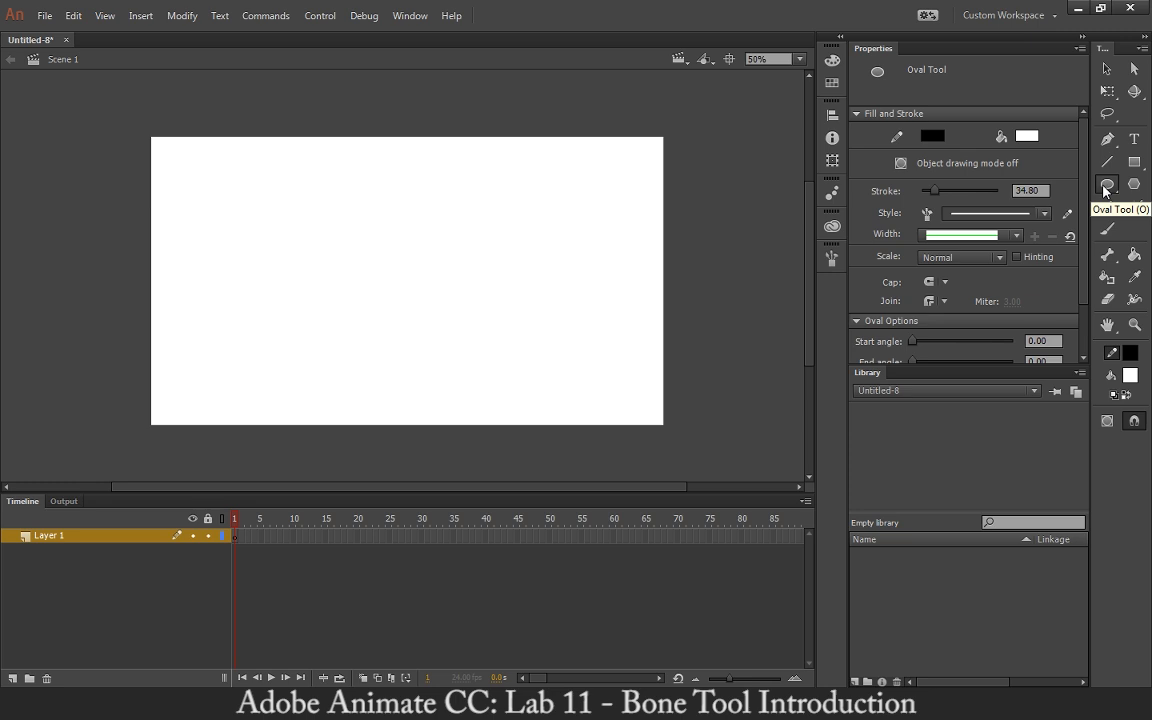
left_click(1107, 186)
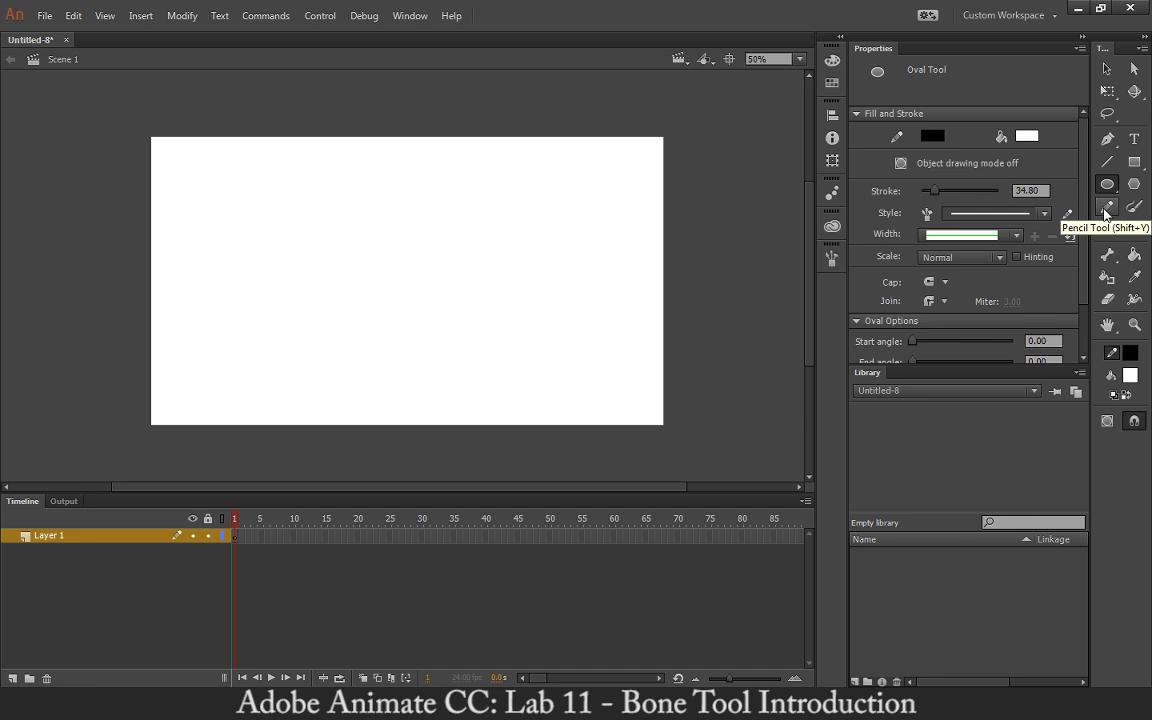
left_click(1105, 211)
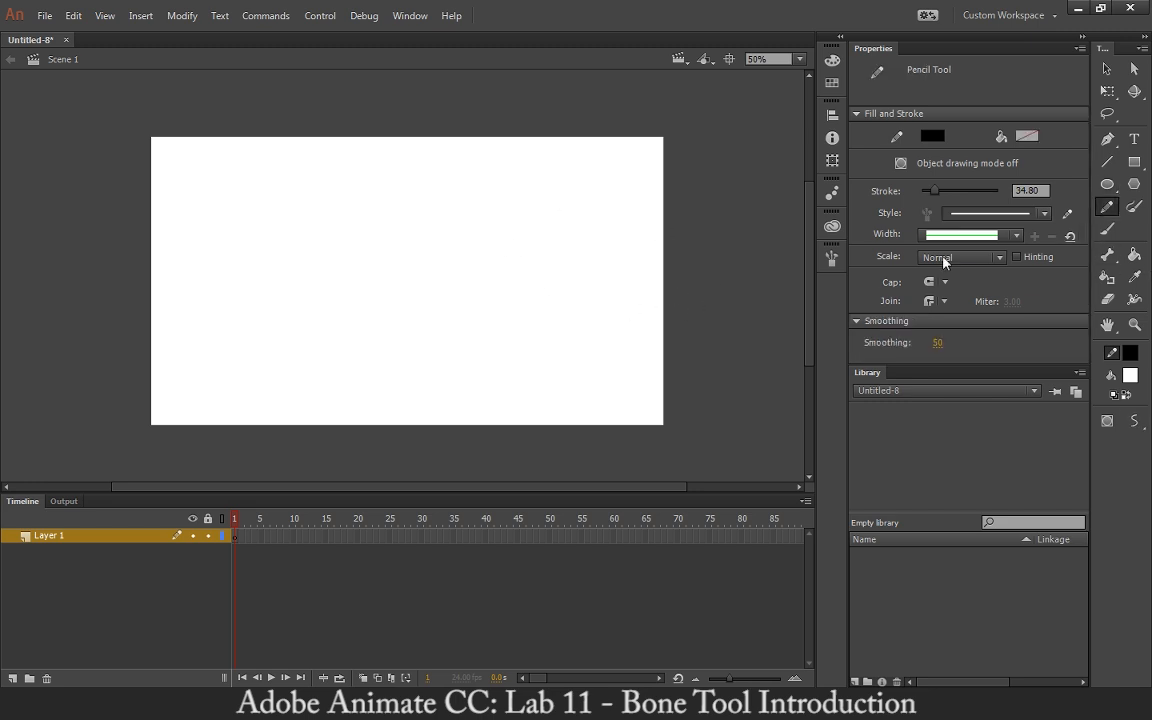
mouse_move(355, 230)
left_mouse_down()
mouse_move(352, 262)
mouse_move(481, 337)
left_mouse_up()
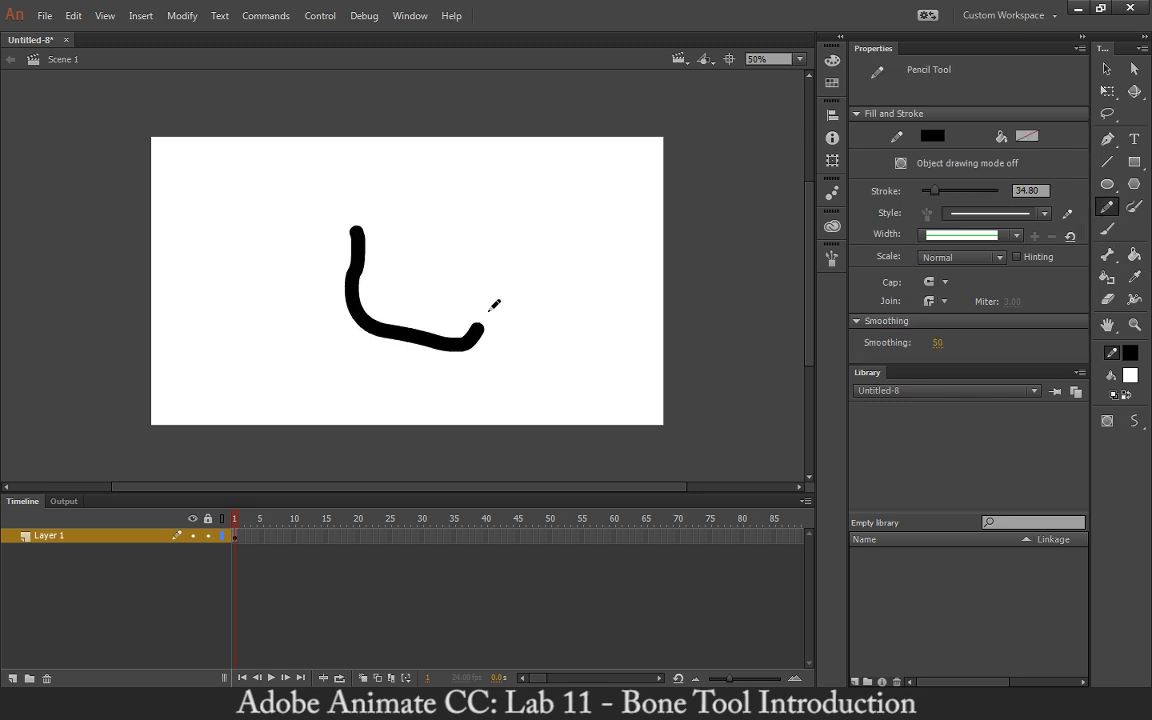
Try to add a bone to the pencil stroke, then delete the stroke.
left_click(1107, 254)
left_click_drag(357, 241, 362, 272)
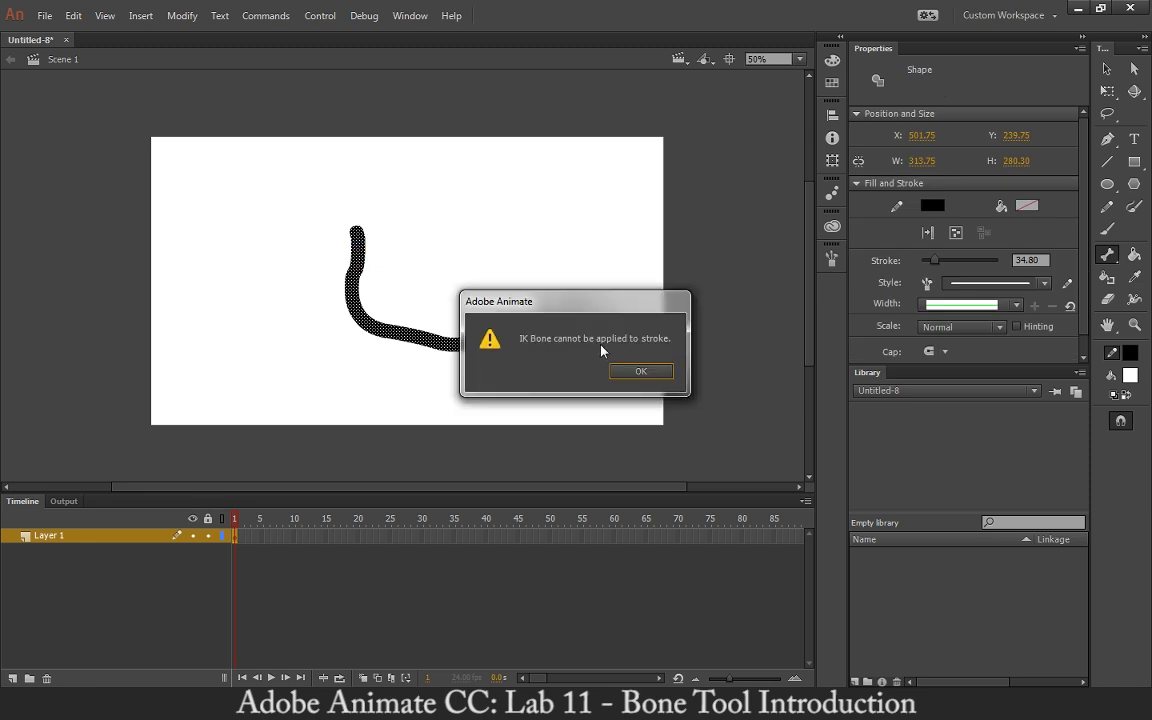
left_click(641, 371)
key("Delete")
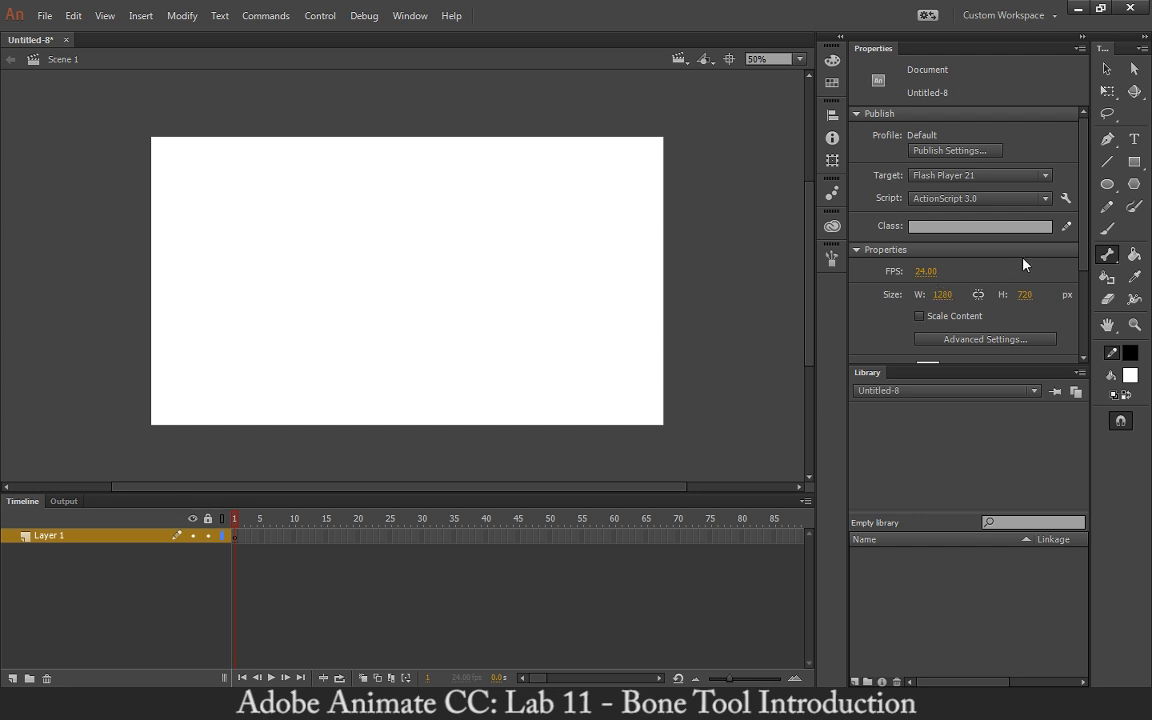
Set up the Brush tool with a large brush size and a black fill color.
key("b")
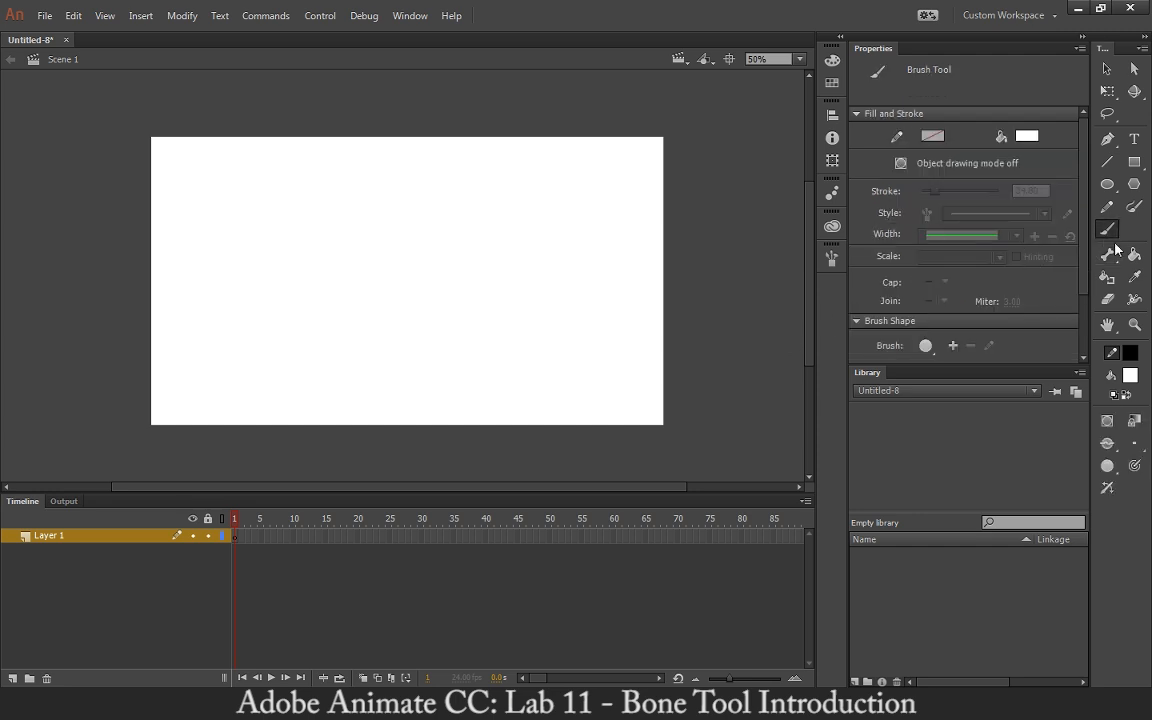
left_click(1134, 443)
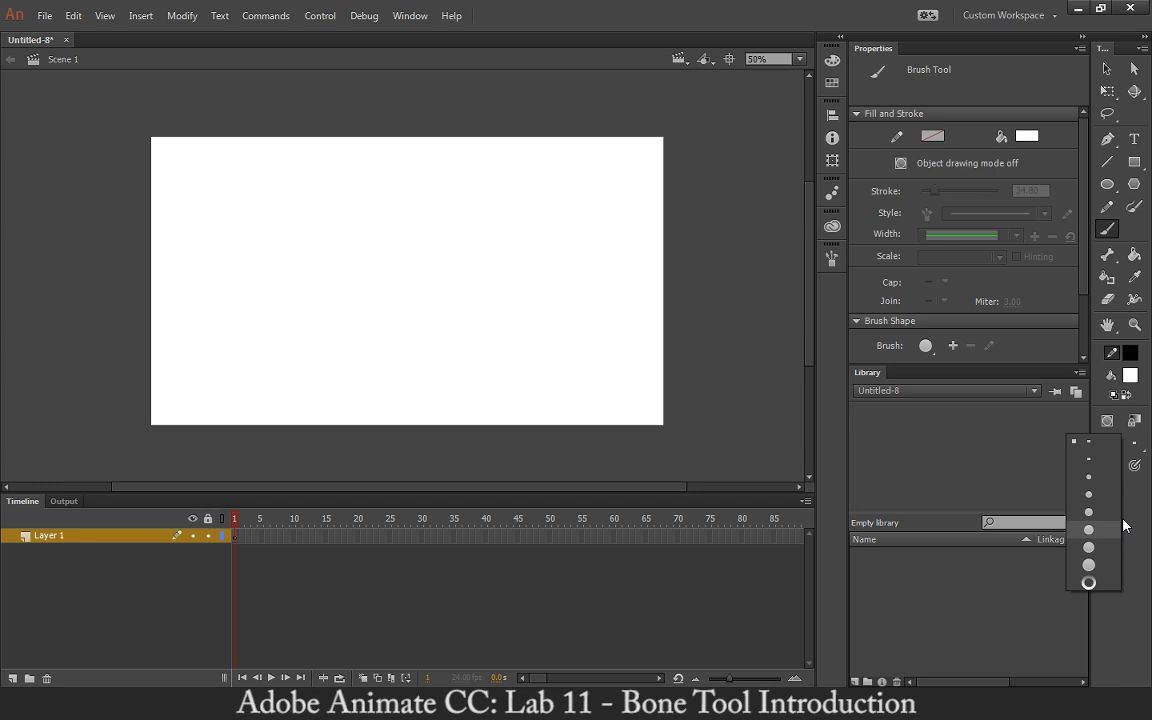
left_click(1088, 580)
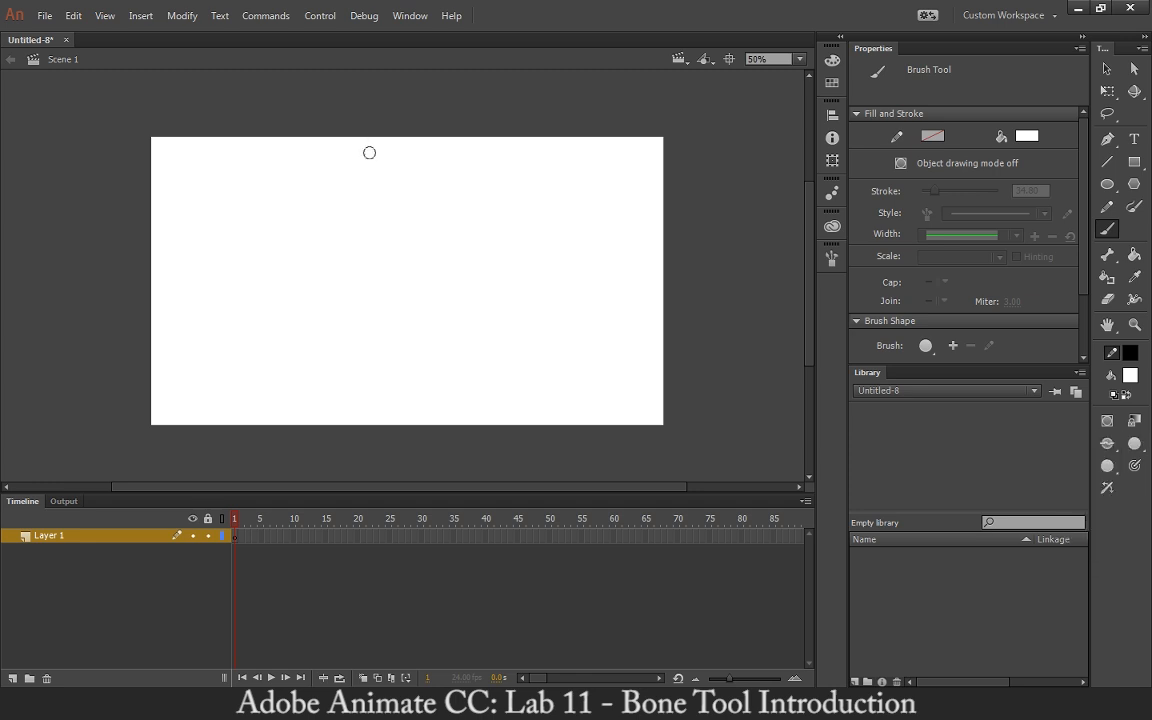
left_click(1135, 449)
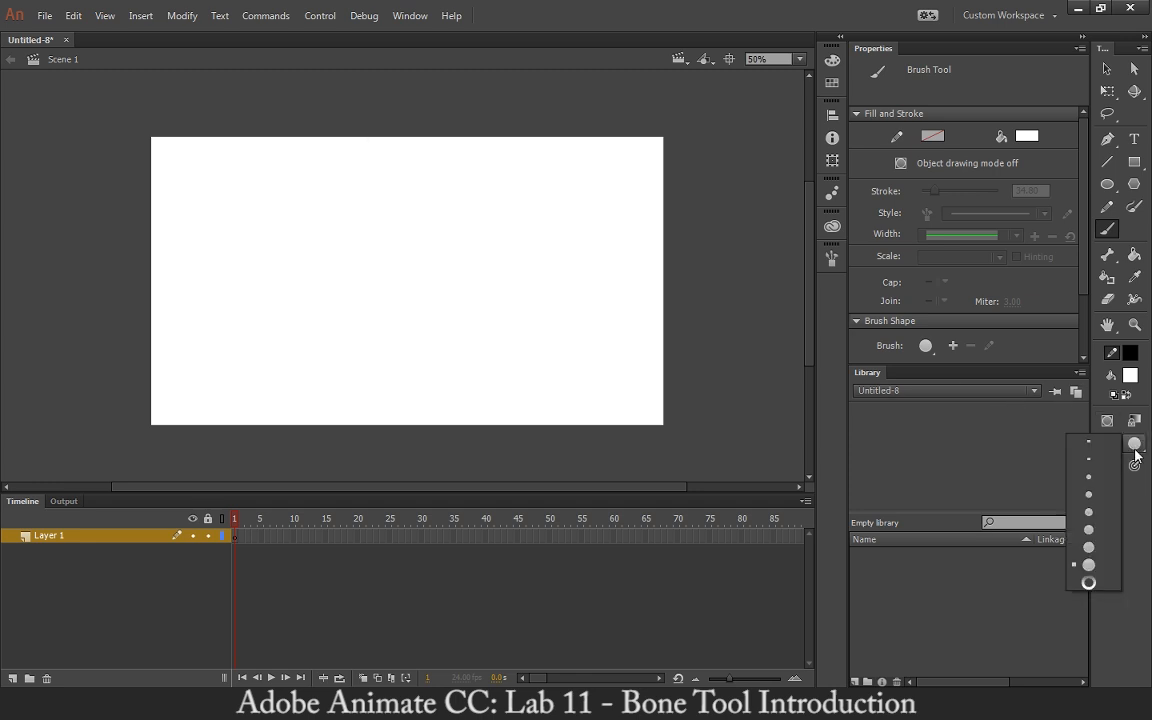
left_click(1093, 564)
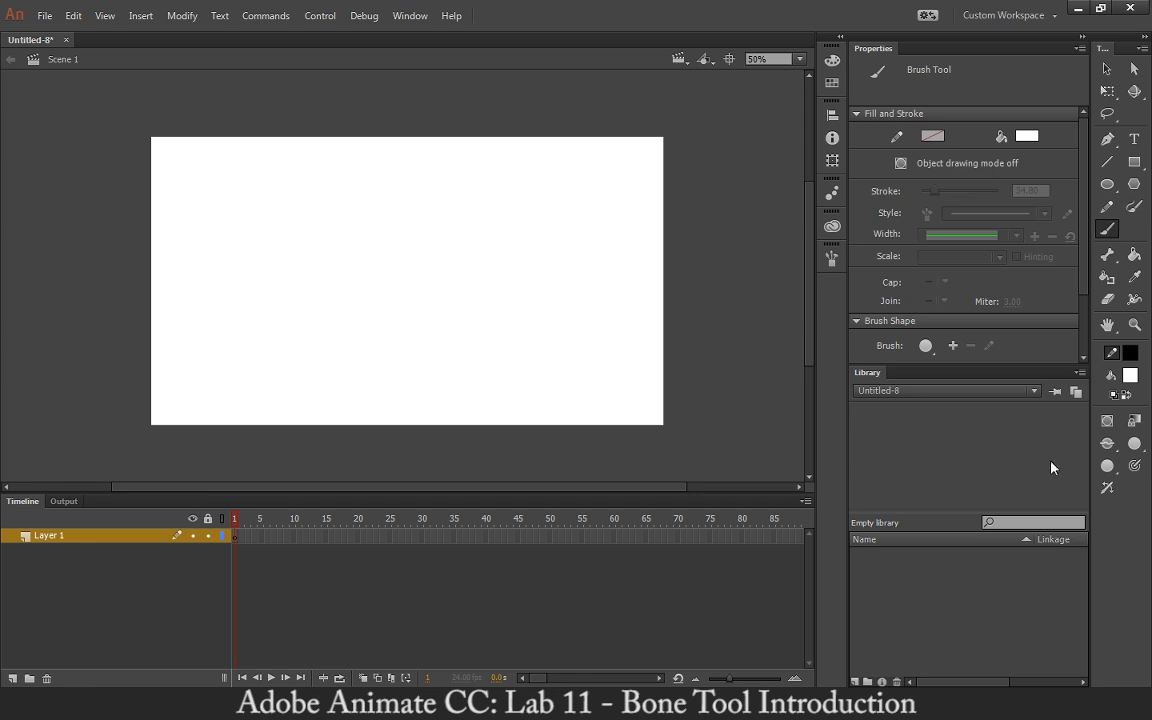
left_click(1130, 376)
left_click(900, 420)
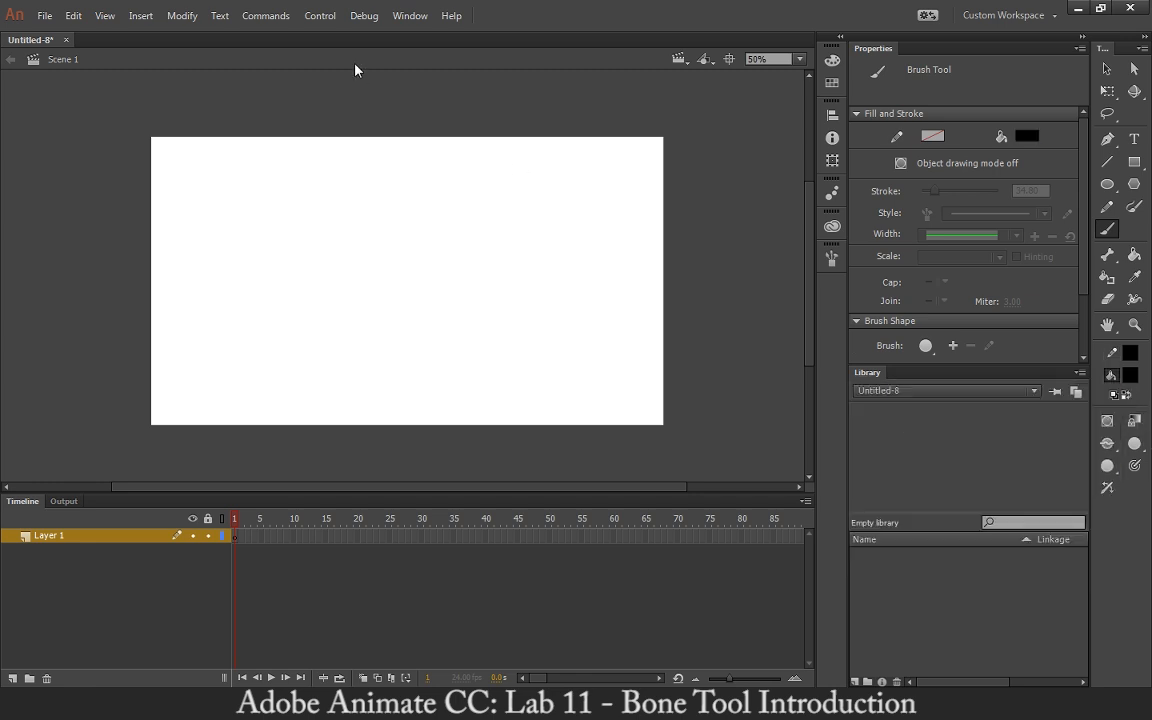
Paint a ring with the brush and undo it.
mouse_move(409, 166)
left_mouse_down()
mouse_move(380, 179)
mouse_move(377, 206)
mouse_move(398, 227)
mouse_move(427, 230)
mouse_move(443, 200)
mouse_move(439, 177)
mouse_move(404, 165)
left_mouse_up()
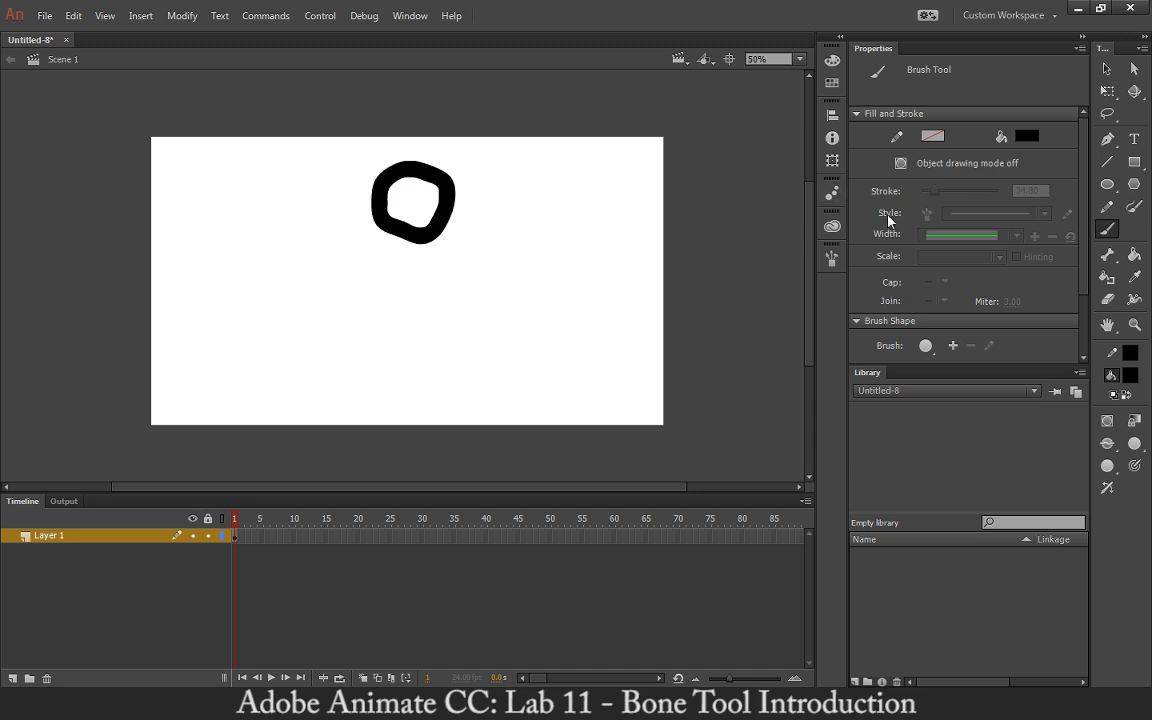
key("ctrl+z")
Draw a filled circle about 86 px wide for the head with the Oval tool.
left_click(1107, 184)
mouse_move(358, 196)
left_mouse_down()
mouse_move(437, 262)
mouse_move(403, 241)
left_mouse_up()
key("v")
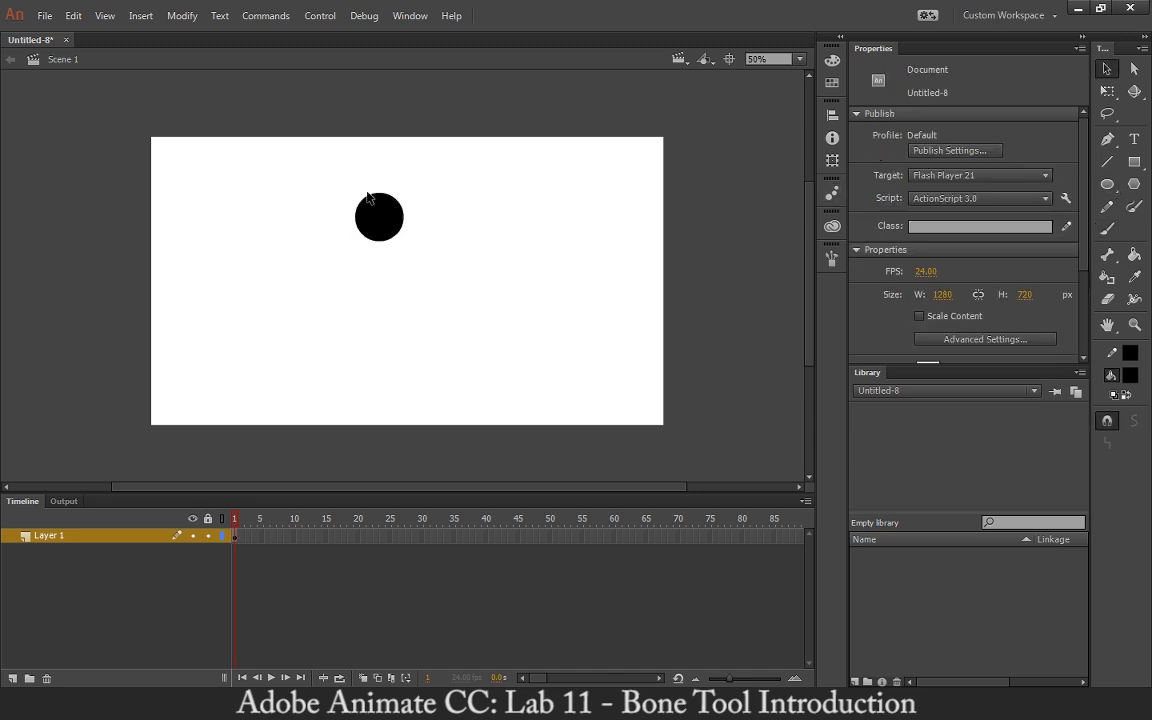
left_click(373, 207)
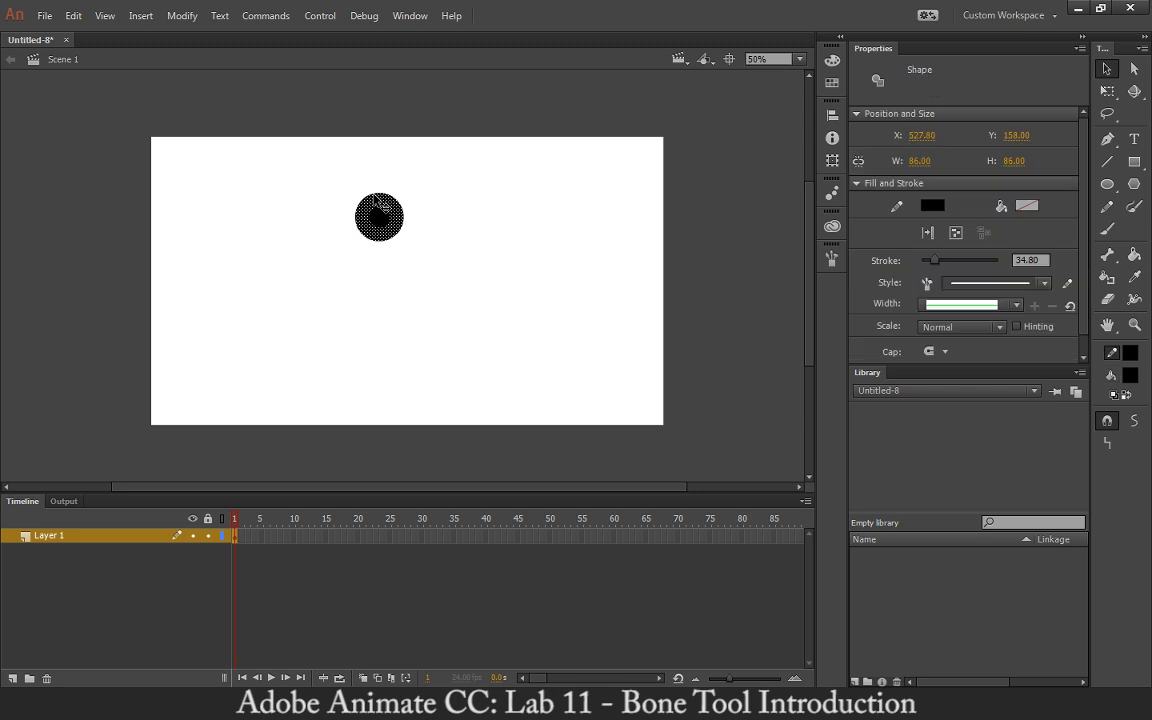
left_click(418, 237)
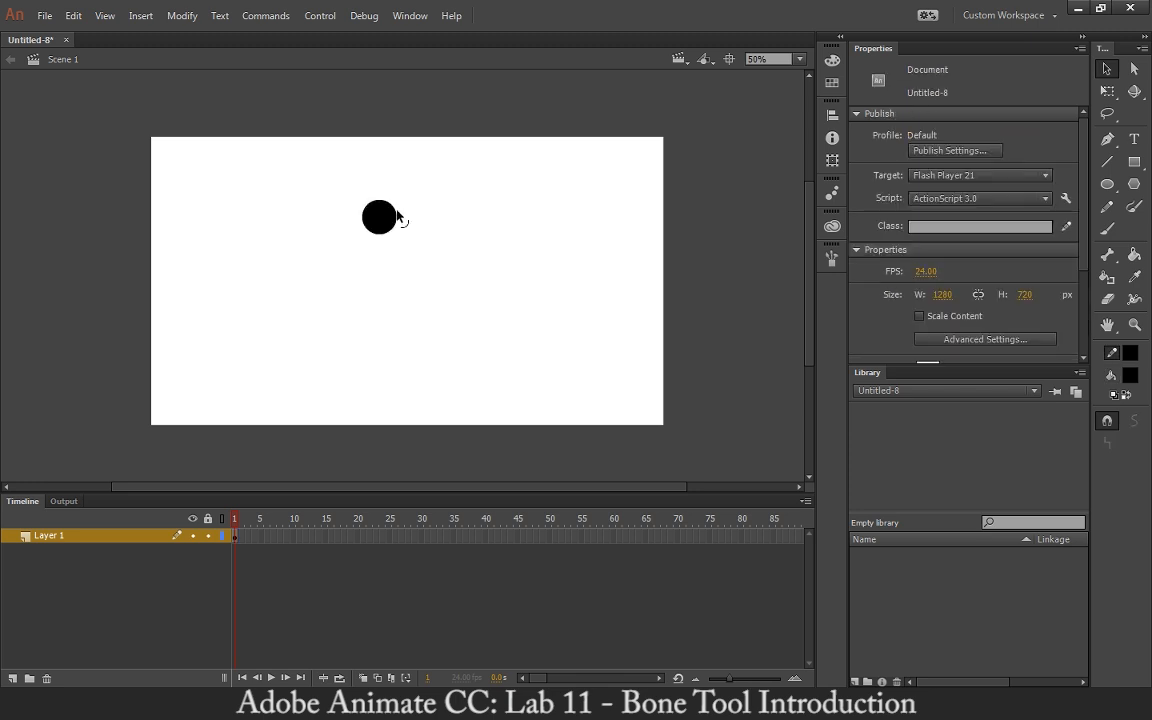
Select the head circle and move it up and to the right.
left_click(1107, 228)
key("v")
left_click_drag(322, 166, 457, 288)
left_click_drag(381, 224, 415, 192)
Pick a smaller brush size and paint a vertical body line down from the head.
left_click(1107, 229)
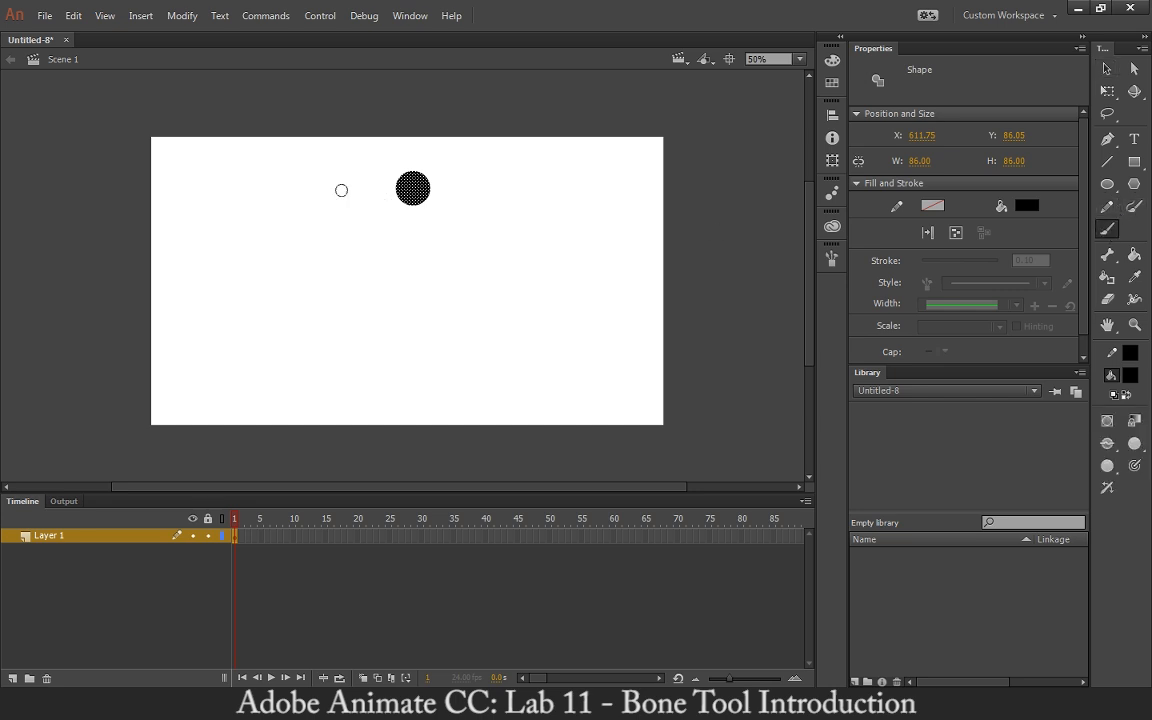
left_click(1134, 443)
left_click(1104, 531)
left_click_drag(413, 200, 413, 265)
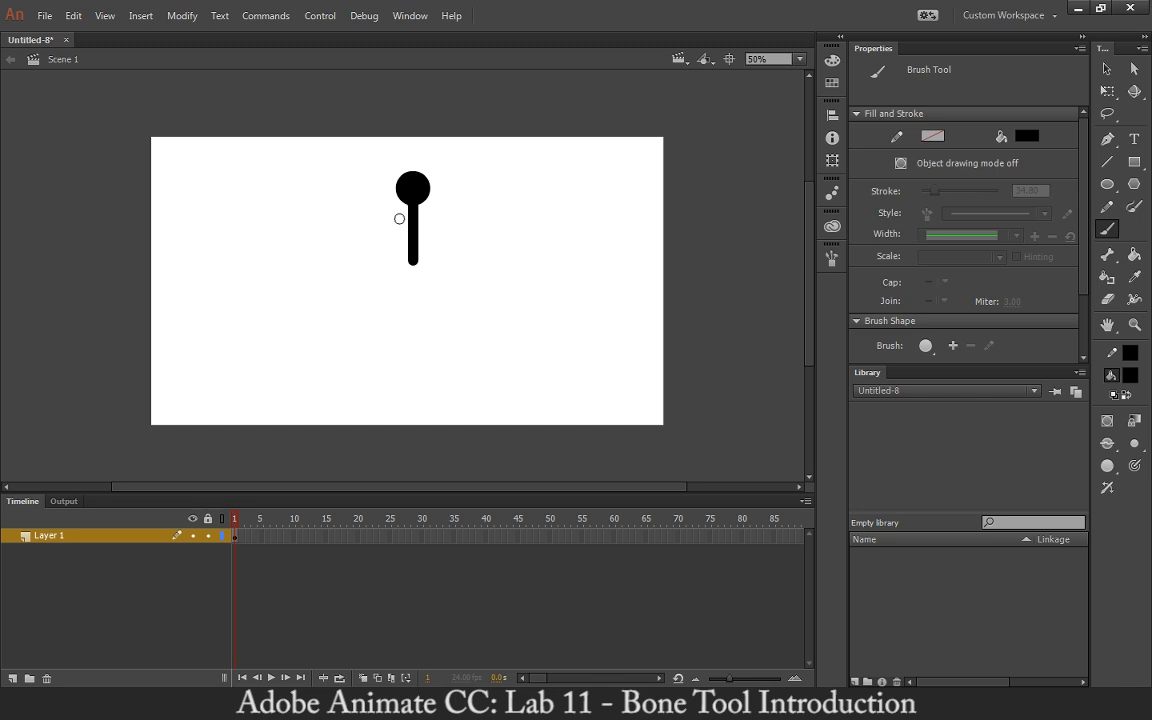
Try brushing the arms line twice, undoing each attempt.
left_click_drag(364, 223, 442, 224)
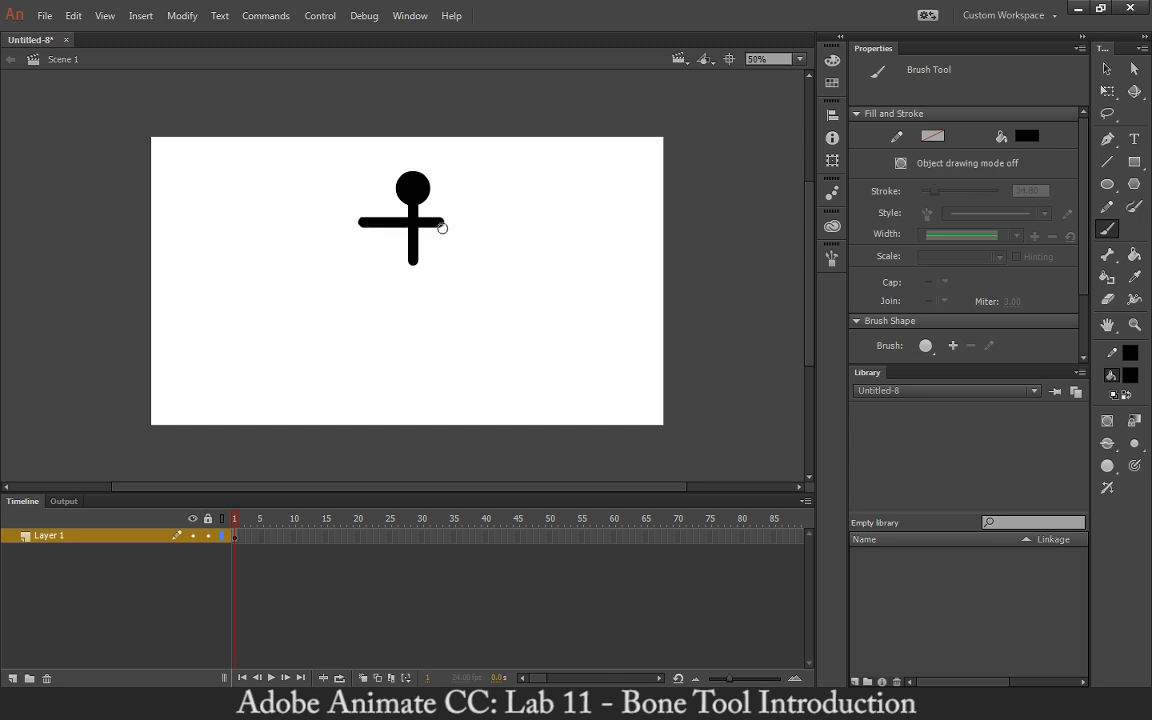
key("ctrl+z")
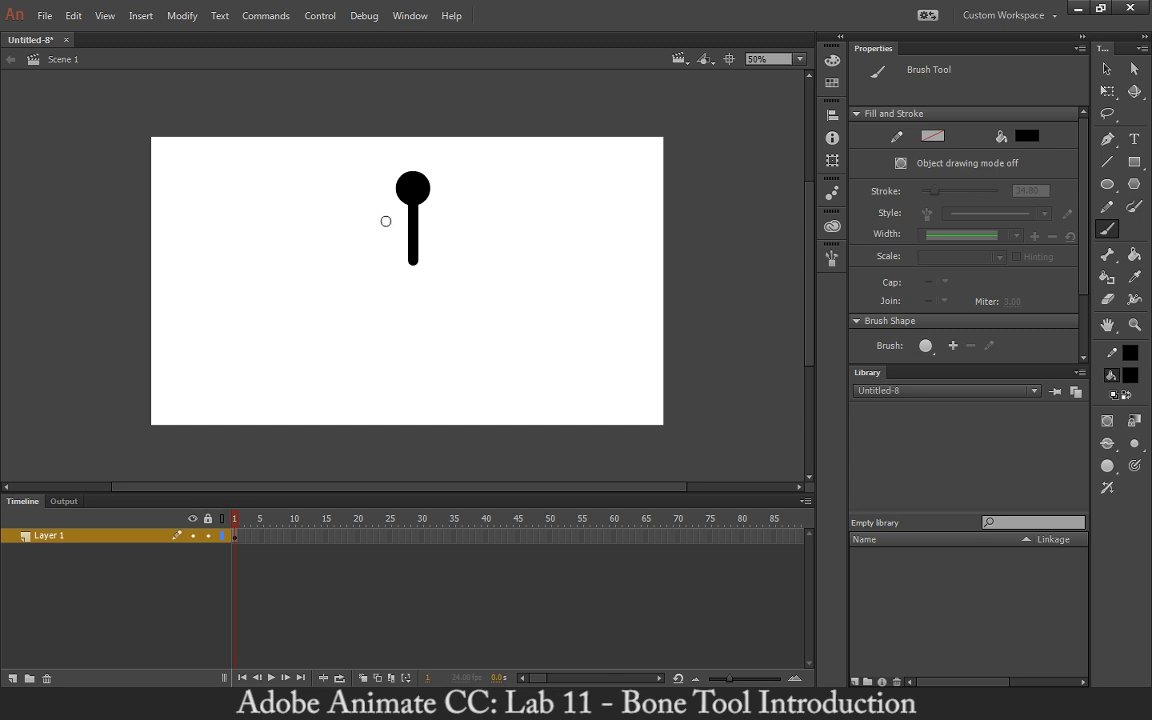
left_click_drag(388, 222, 370, 240)
key("ctrl+z")
Brush a horizontal arms line across the body and two diagonal legs below it.
left_click_drag(368, 220, 455, 220)
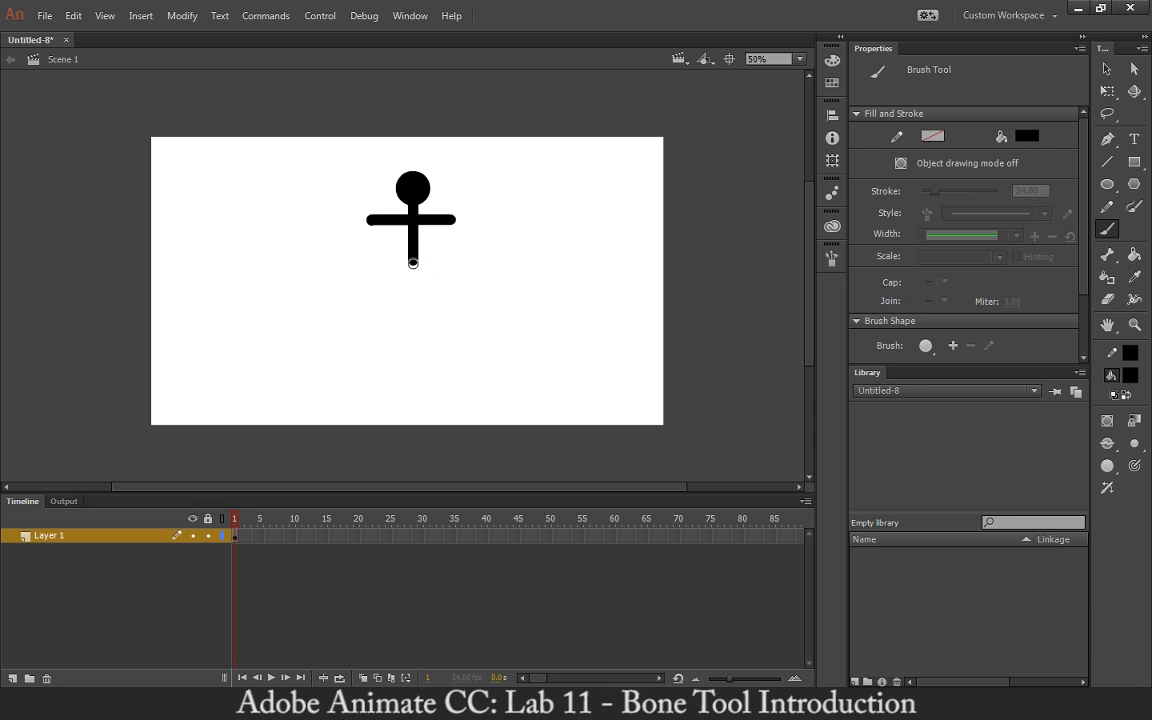
mouse_move(413, 263)
left_mouse_down()
mouse_move(385, 294)
mouse_move(418, 272)
mouse_move(441, 298)
left_mouse_up()
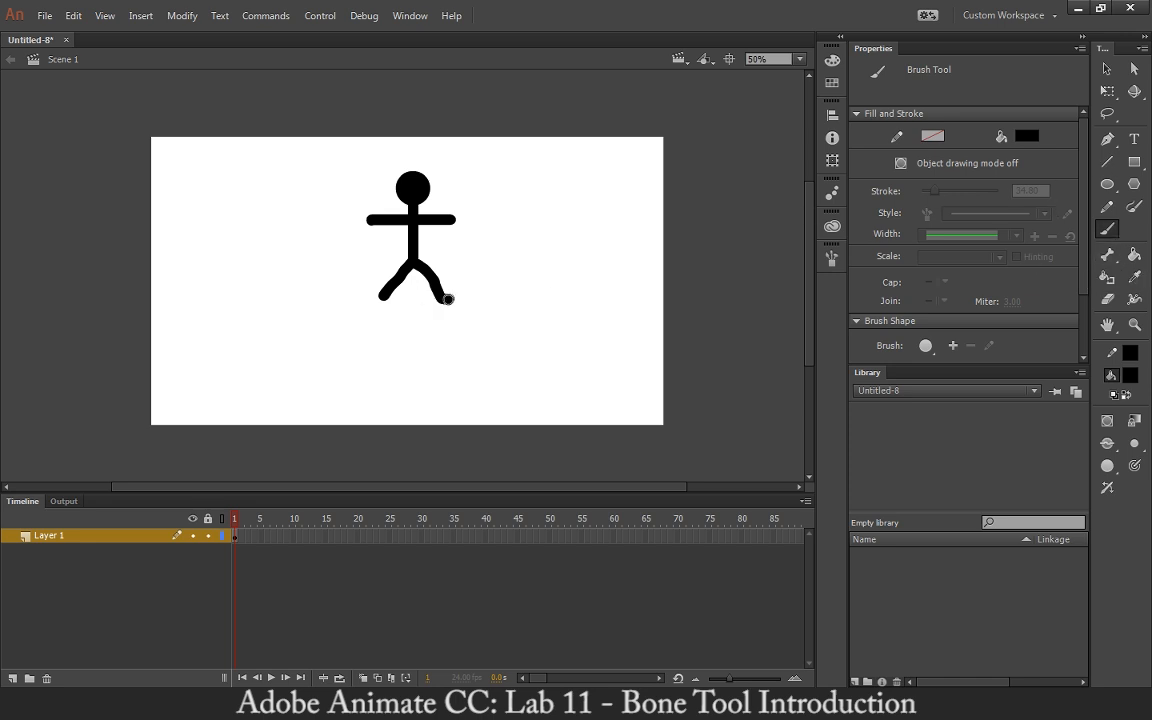
Brush short feet at the leg ends and round hands at both arm ends.
left_click_drag(448, 299, 457, 299)
left_click_drag(380, 296, 363, 296)
left_click_drag(458, 214, 460, 224)
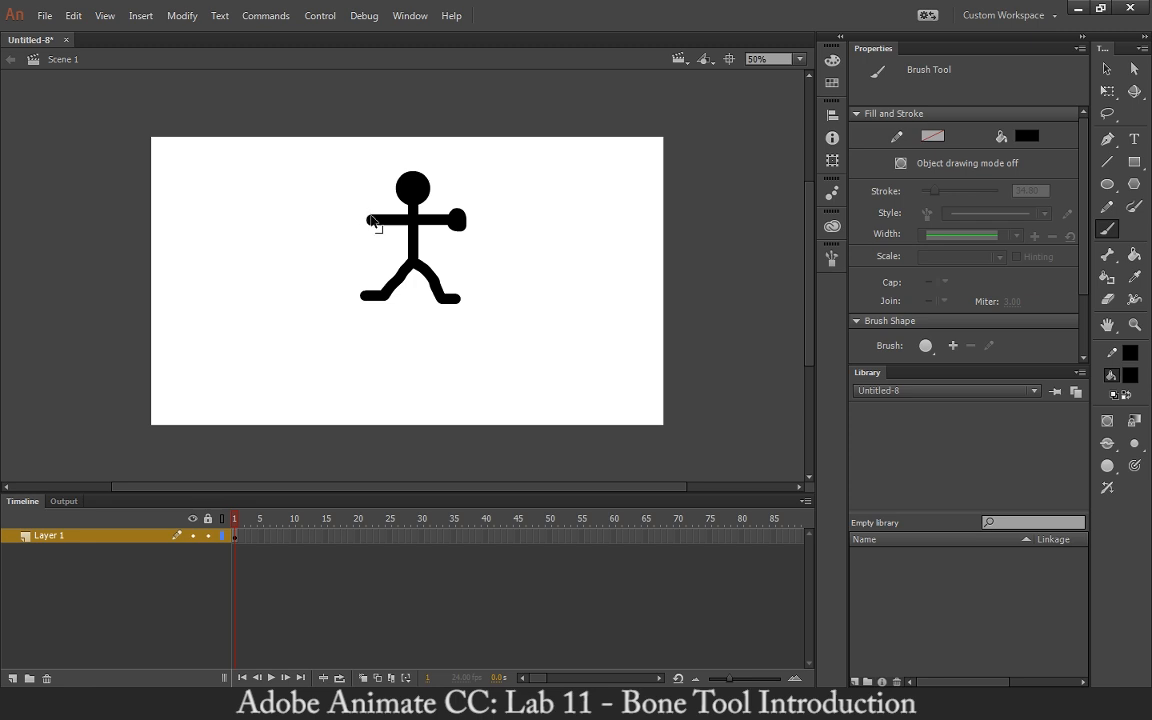
key("ctrl+z")
left_click_drag(457, 216, 461, 218)
left_click_drag(361, 217, 364, 220)
Start the armature with the Bone tool, drawing a bone up from the hip along the torso.
left_click(1107, 254)
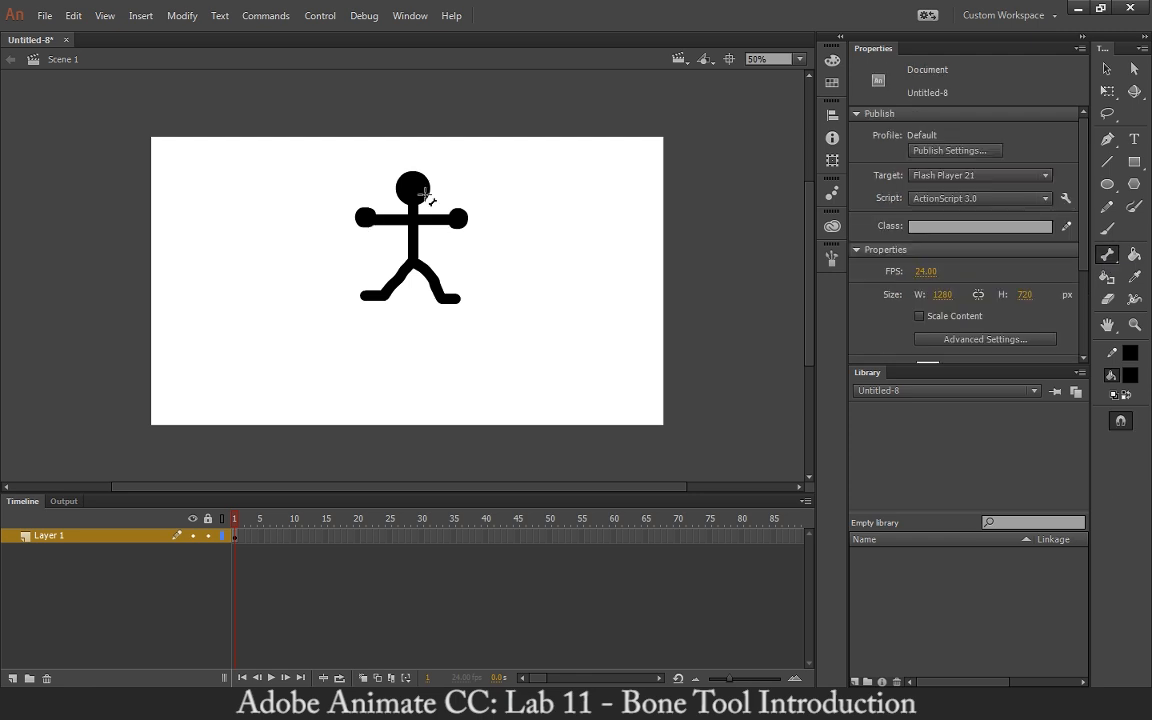
key("ctrl+equal")
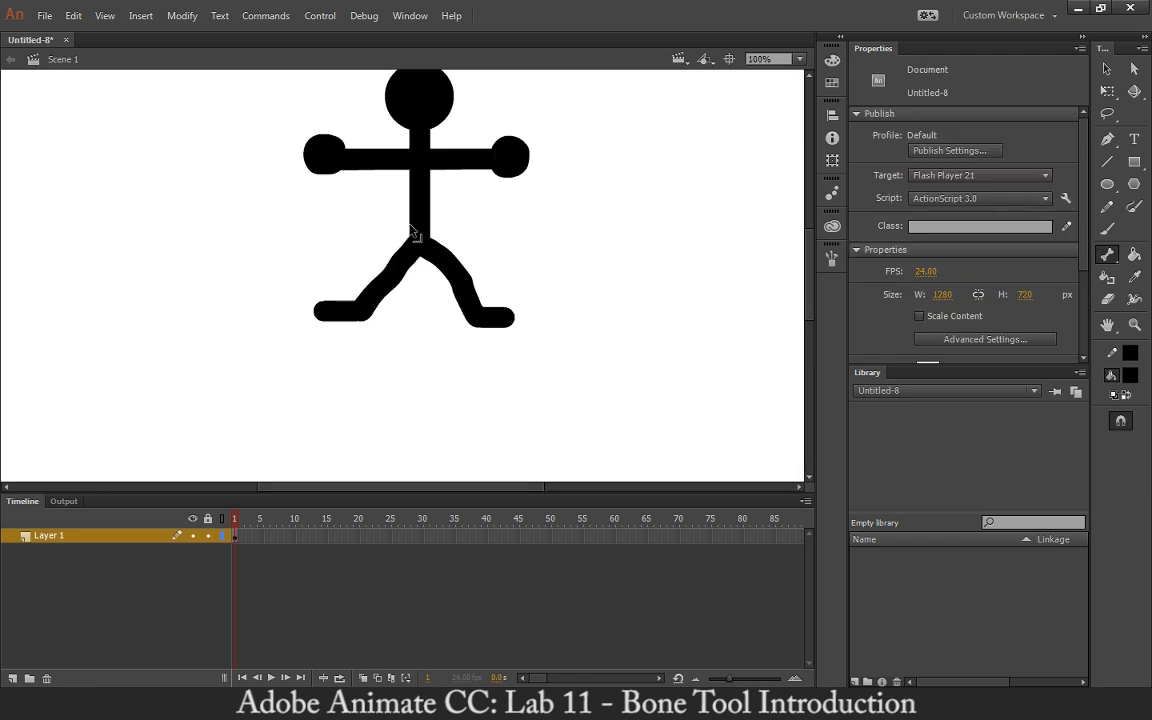
key("space")
left_click_drag(412, 229, 438, 308)
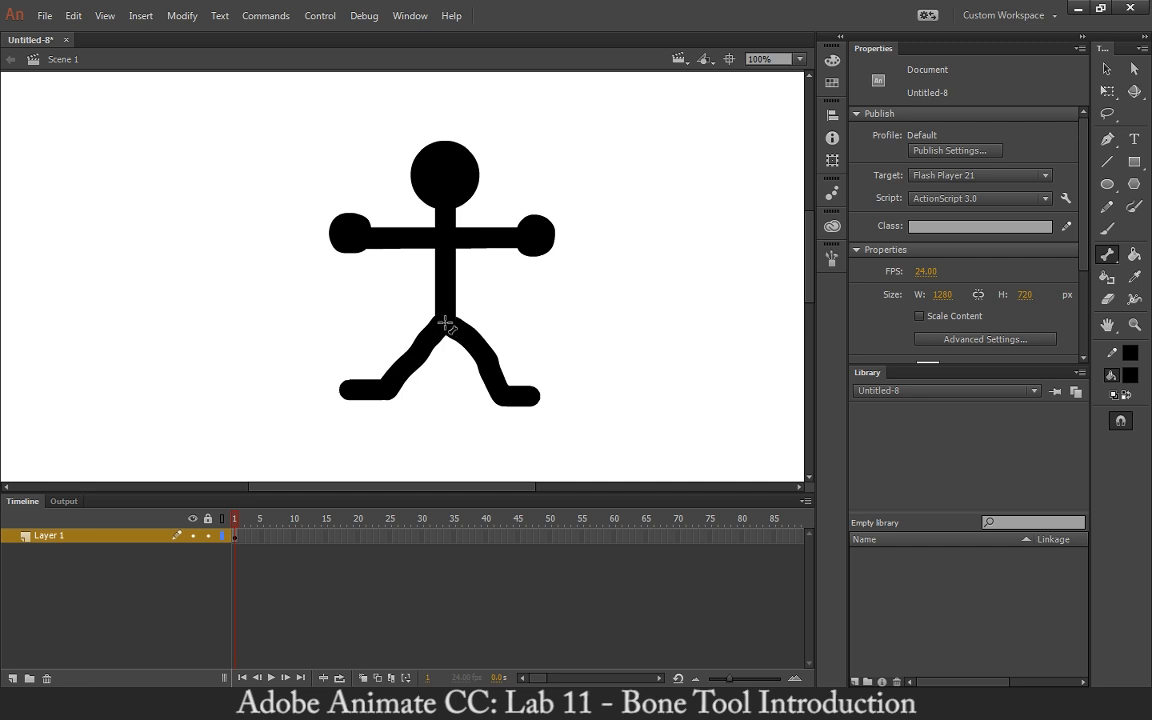
left_click_drag(445, 322, 448, 288)
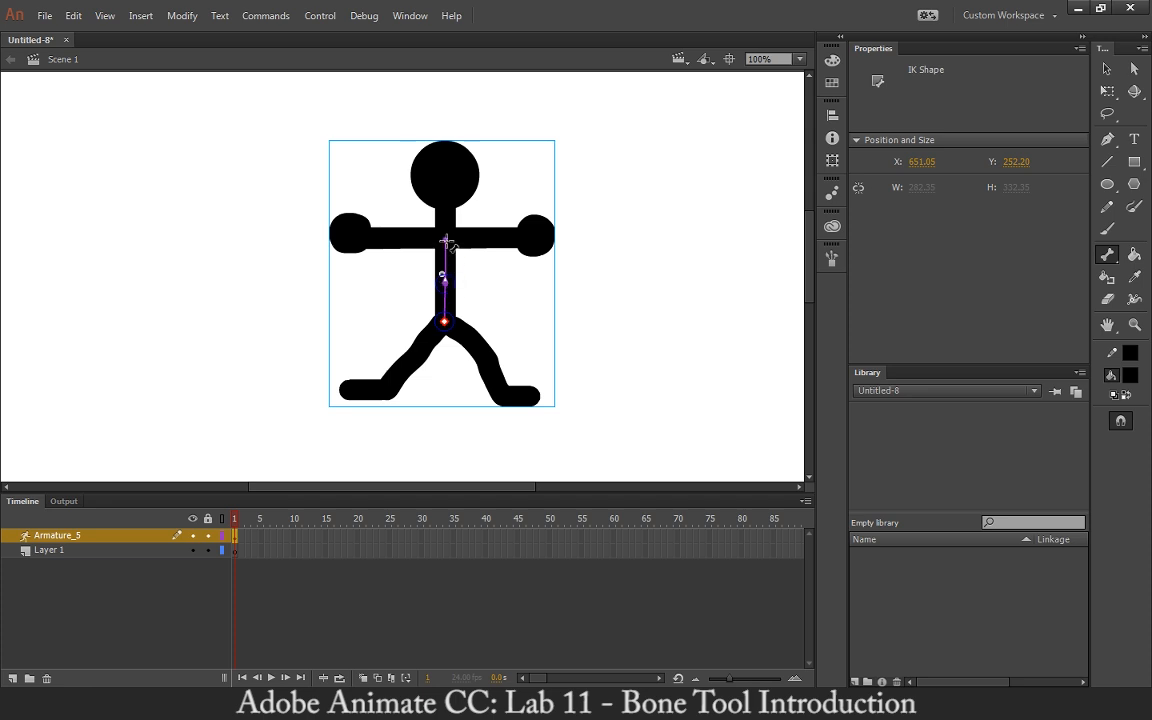
Chain bones from the chest joint out along both arms.
left_click_drag(445, 240, 398, 240)
left_click_drag(398, 240, 355, 238)
left_click_drag(445, 240, 529, 238)
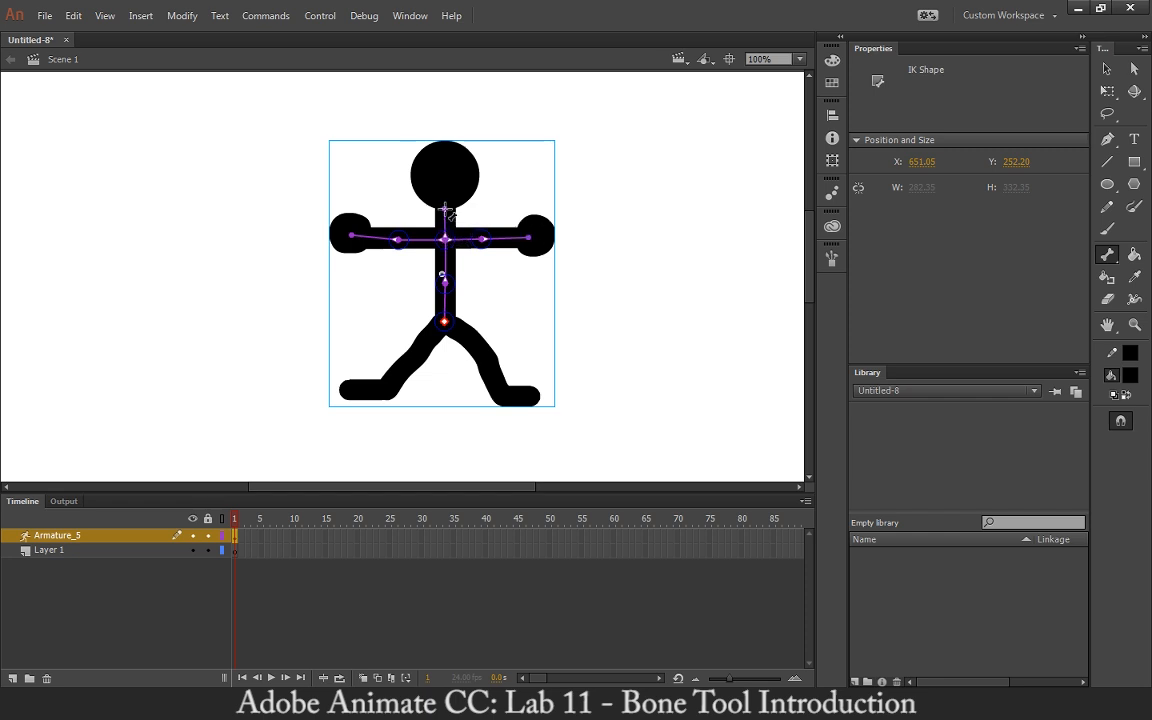
Add a bone up into the head and two-bone chains down both legs to the feet.
left_click_drag(446, 240, 444, 144)
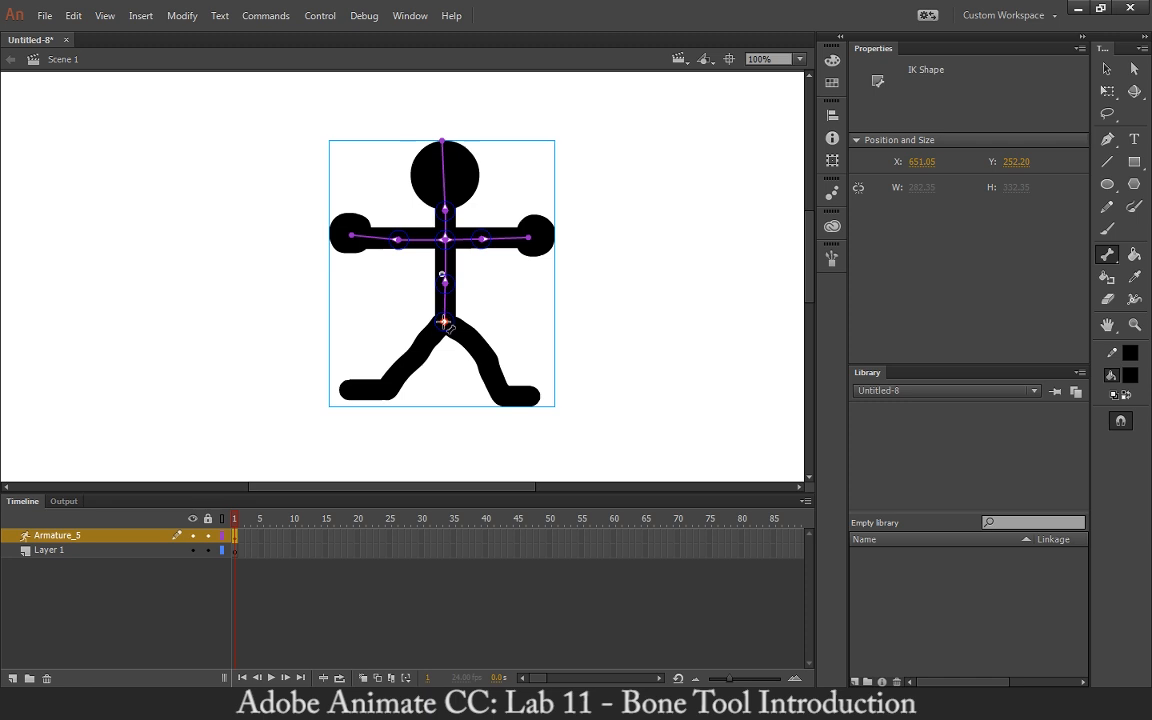
left_click_drag(444, 321, 415, 352)
left_click_drag(415, 352, 345, 386)
left_click_drag(444, 322, 500, 394)
left_click_drag(500, 394, 536, 394)
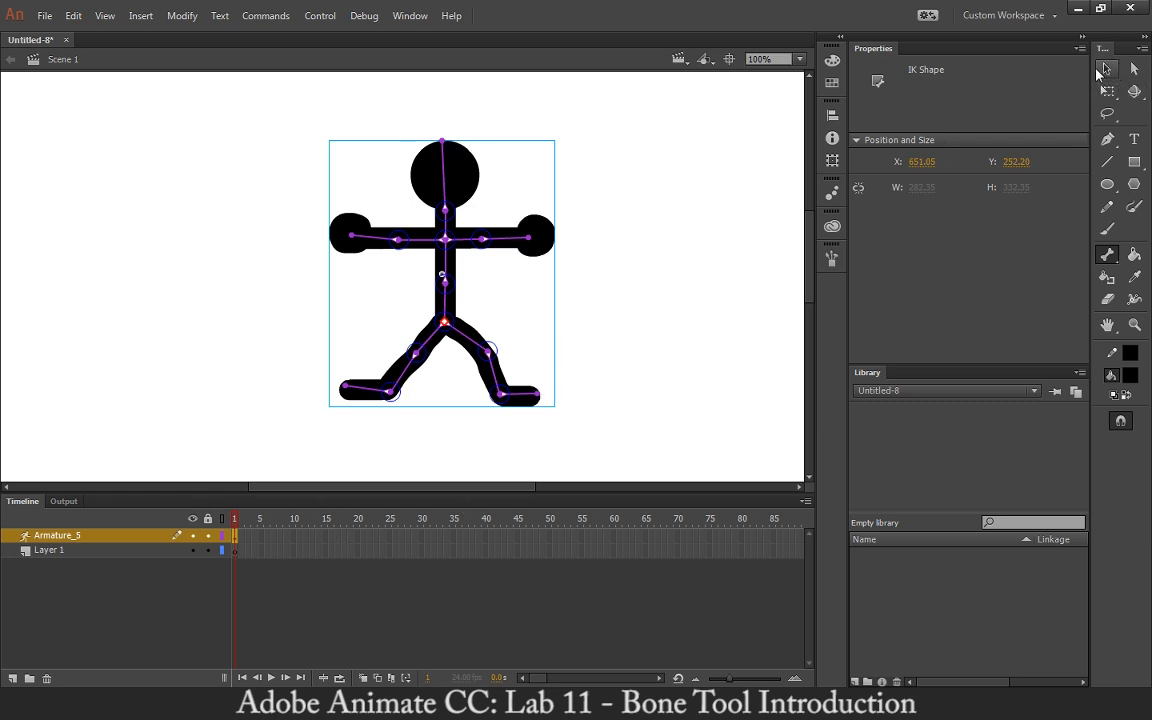
Rename the armature layer Stick_Figure and select Layer 1.
left_click(1105, 69)
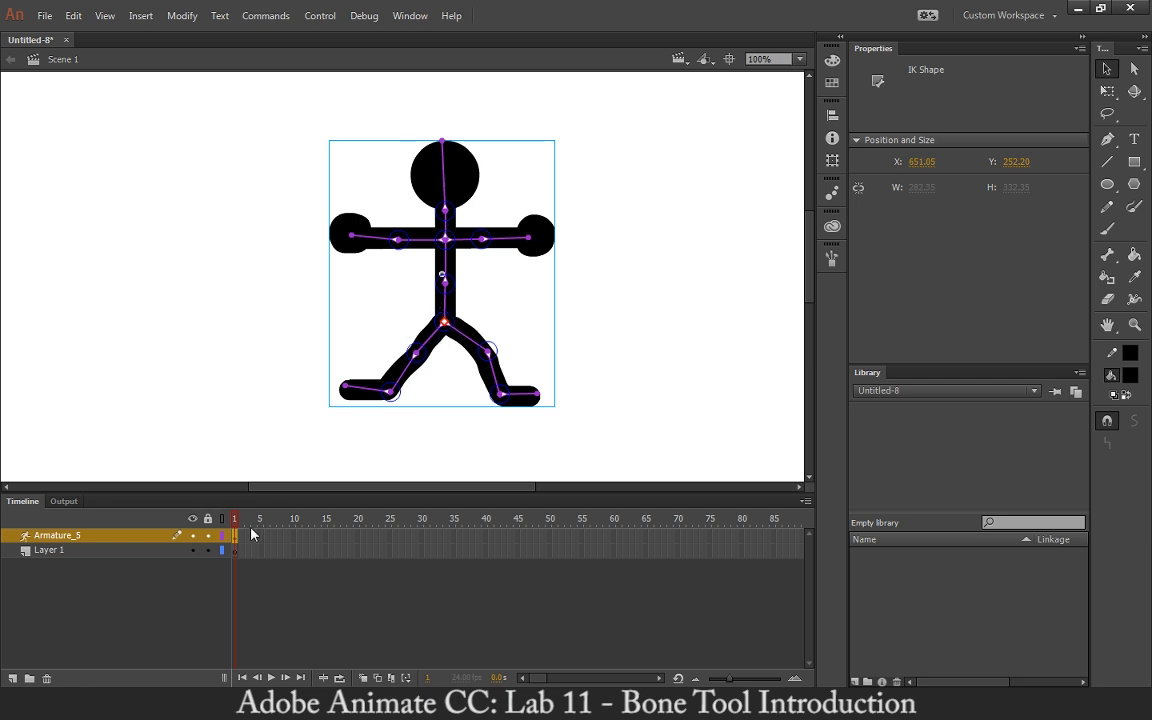
double_click(100, 538)
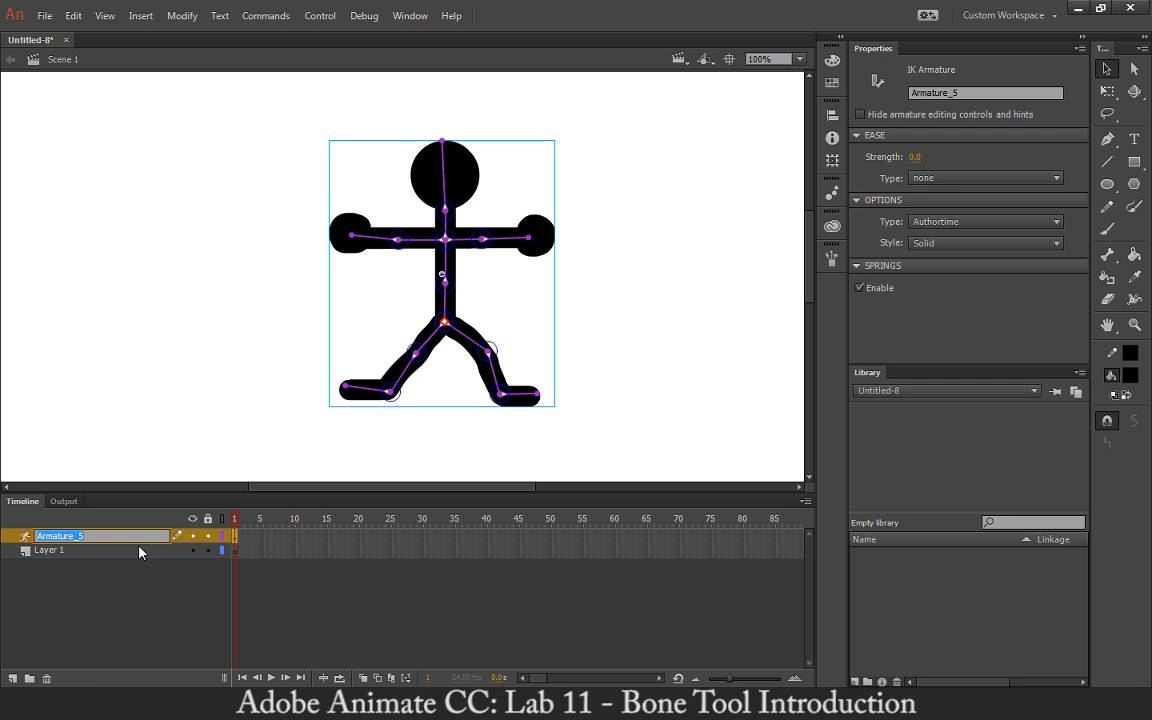
type("Stick_Figure")
key("Return")
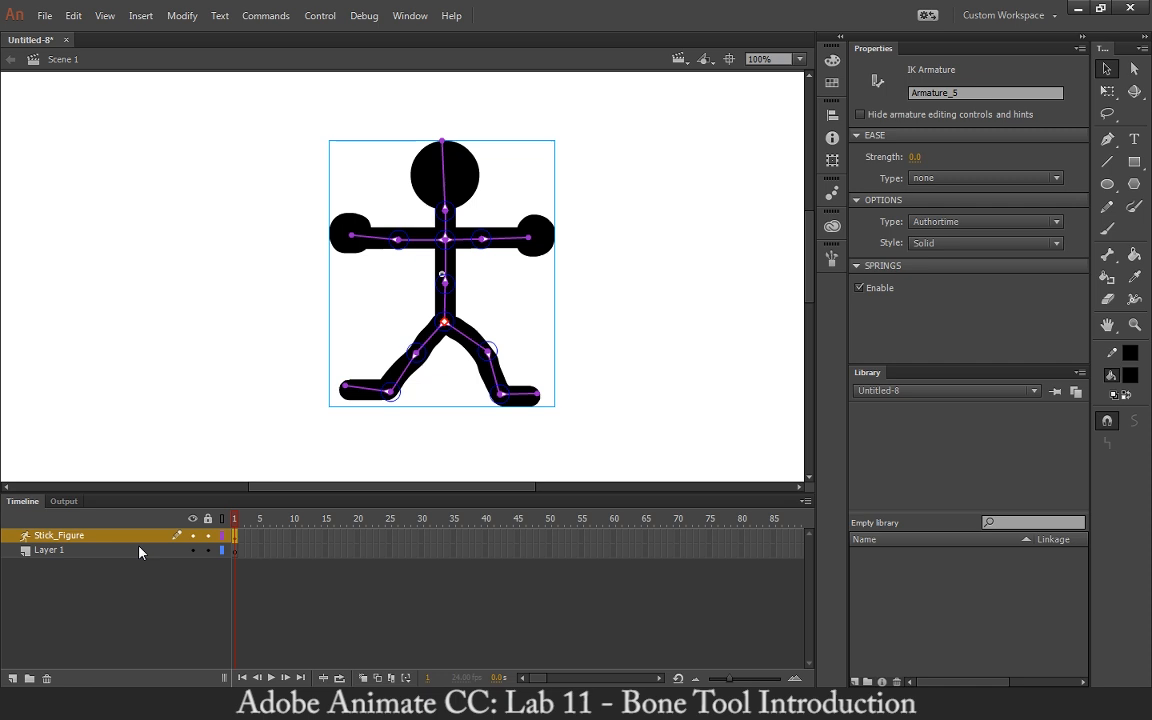
left_click(140, 549)
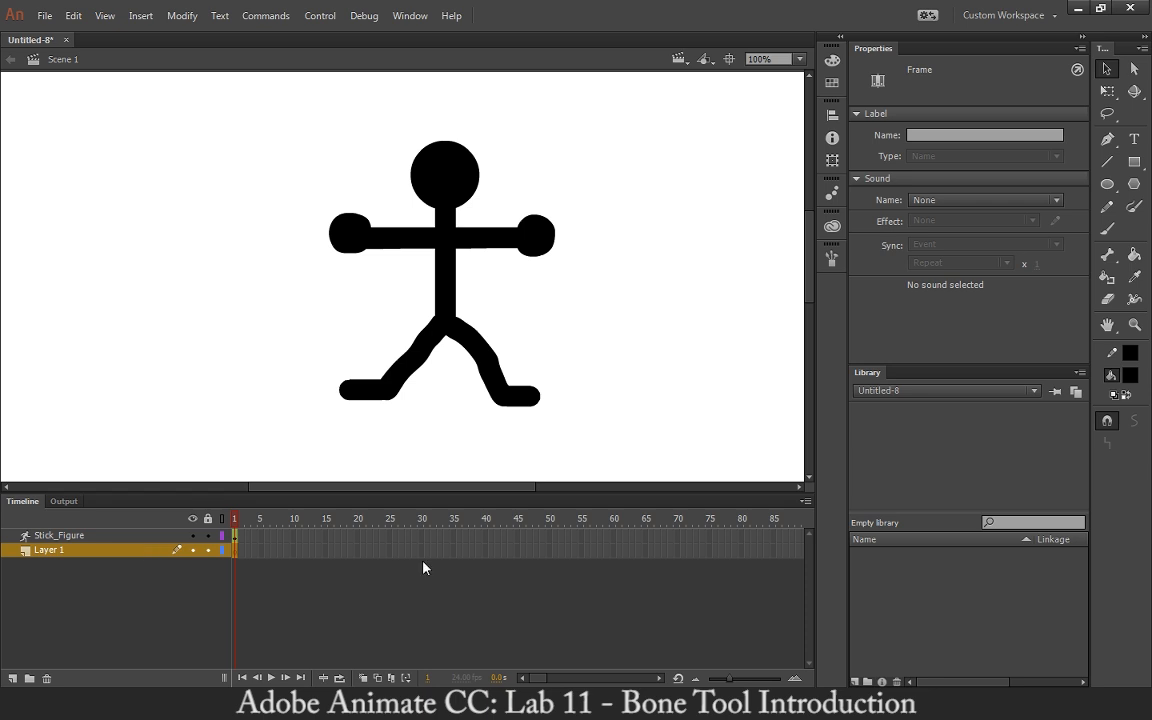
Delete the empty Layer 1 and select the Stick_Figure armature layer.
left_click(46, 679)
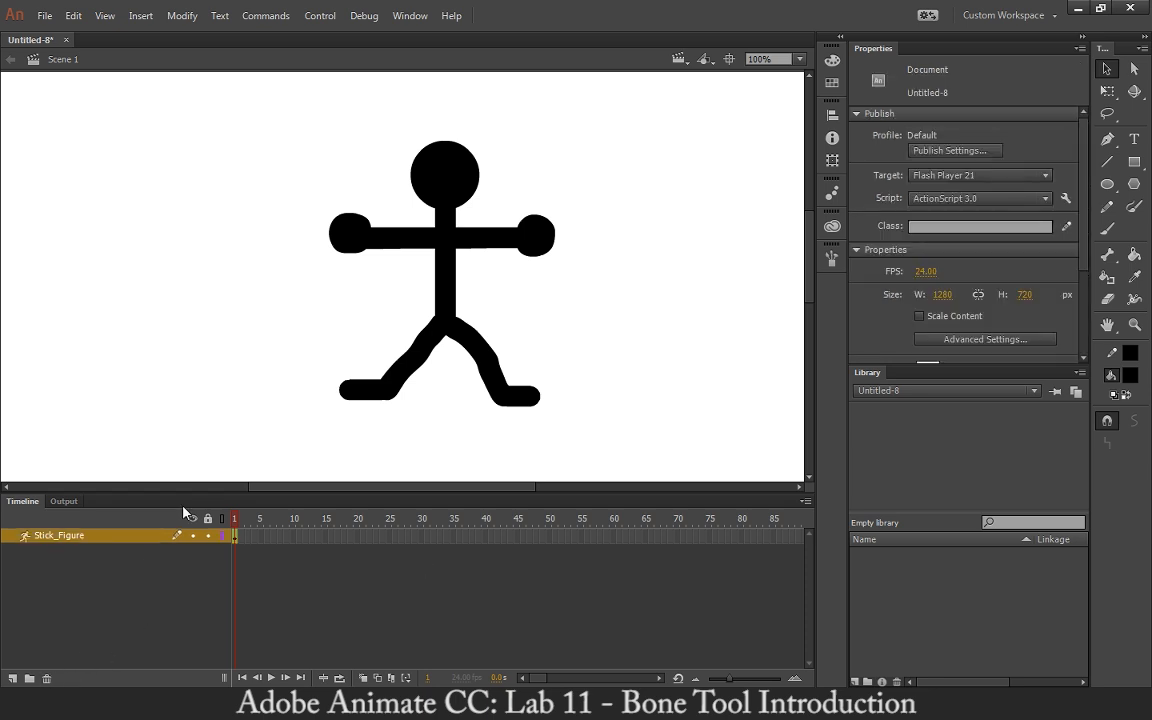
left_click(113, 537)
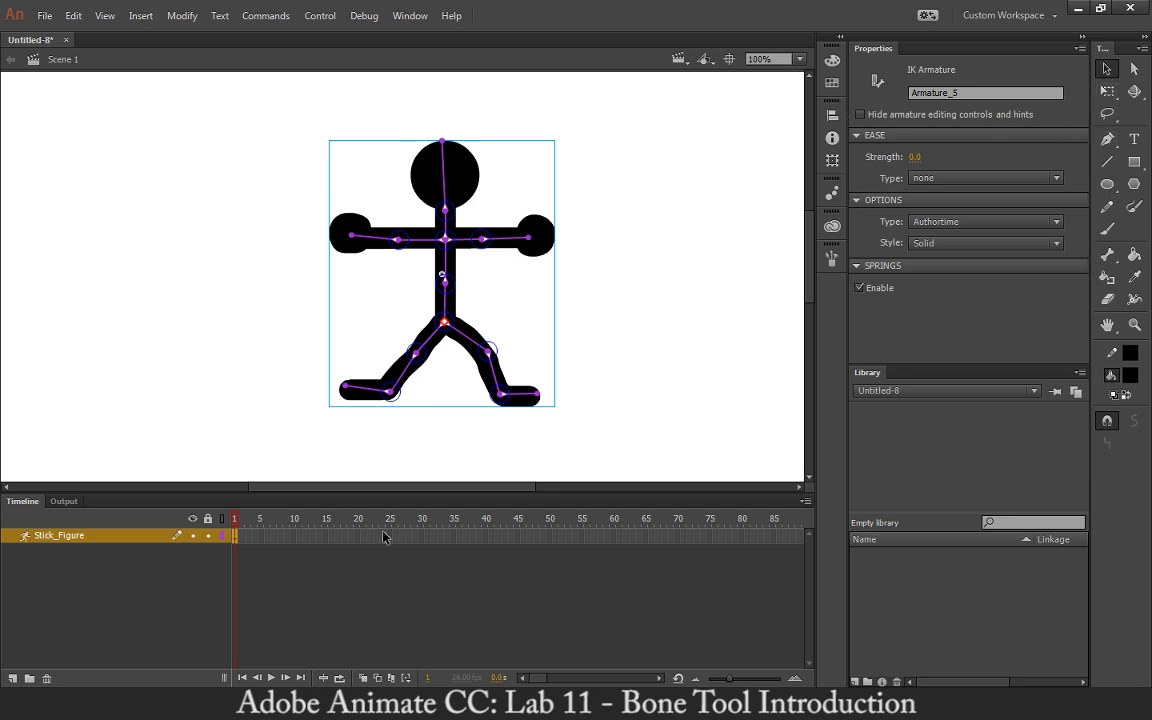
Insert a pose at frame 60 on the Stick_Figure layer to extend the armature span.
left_click(614, 541)
right_click(614, 540)
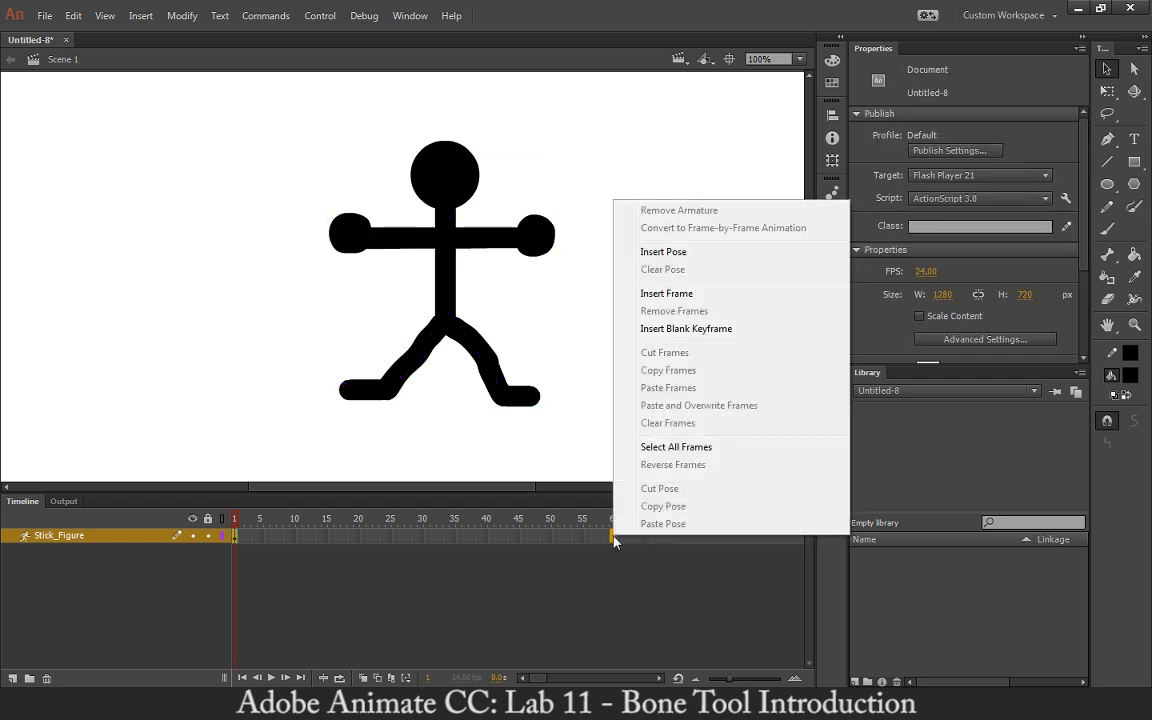
left_click(677, 254)
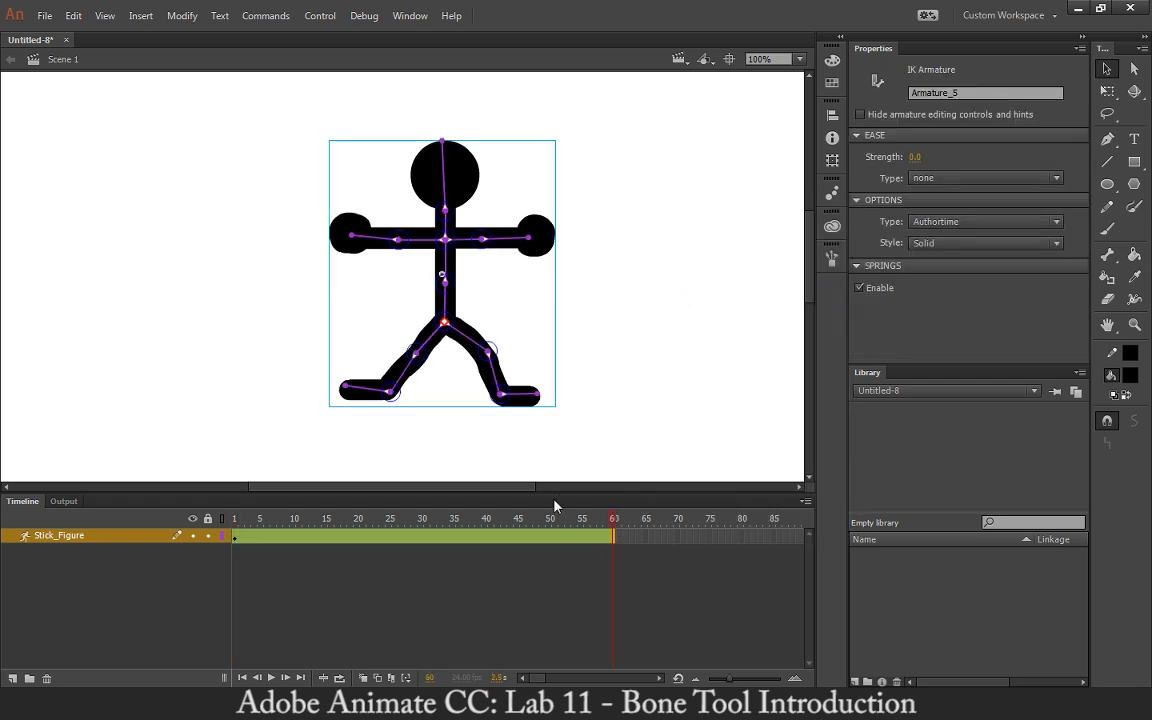
Go to frame 10 and bend both forearms downward to create a new armature pose.
right_click(550, 536)
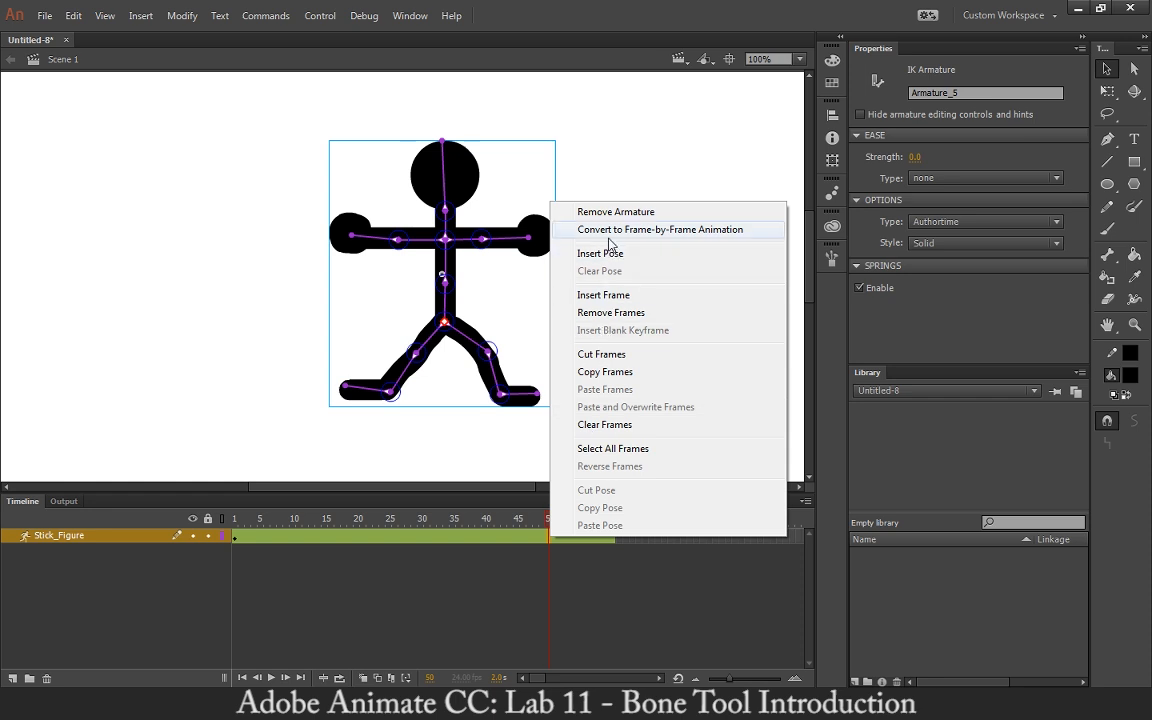
left_click(375, 185)
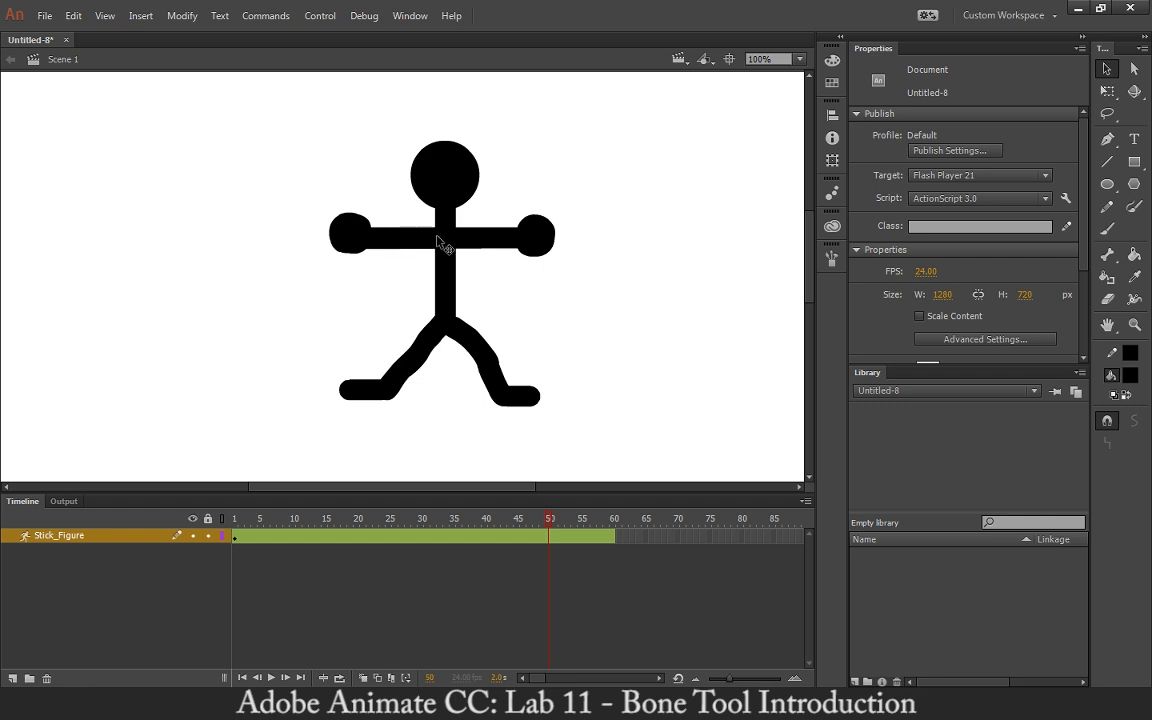
left_click(393, 230)
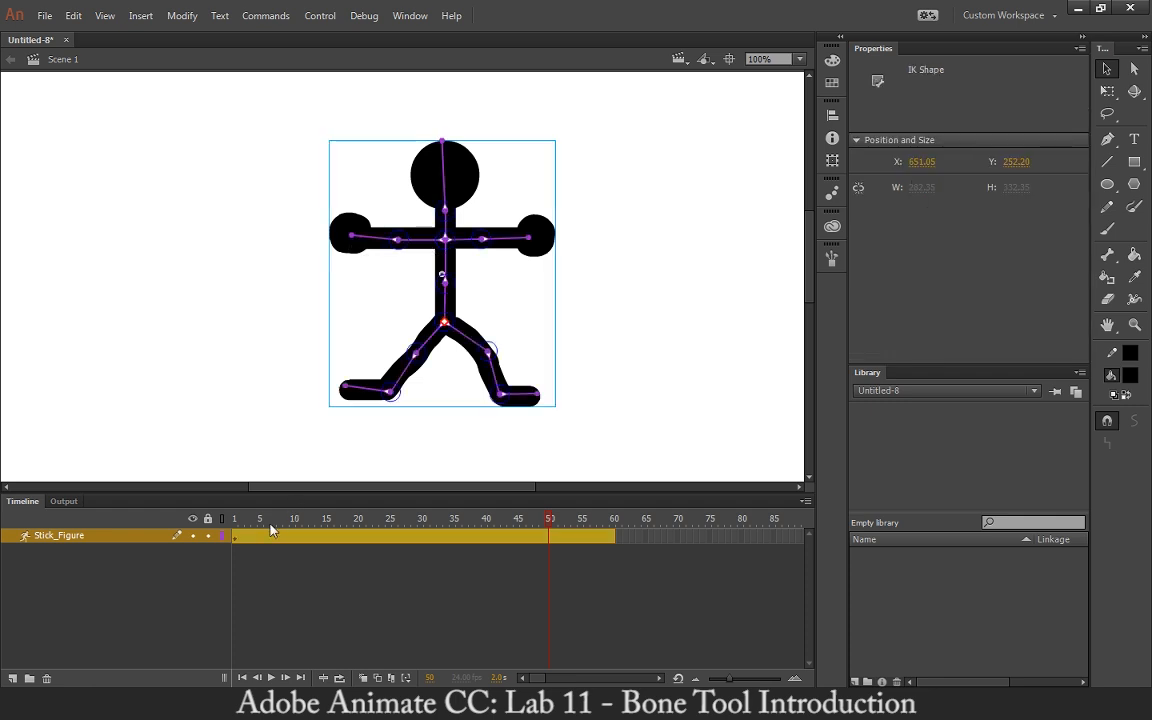
left_click_drag(270, 530, 306, 526)
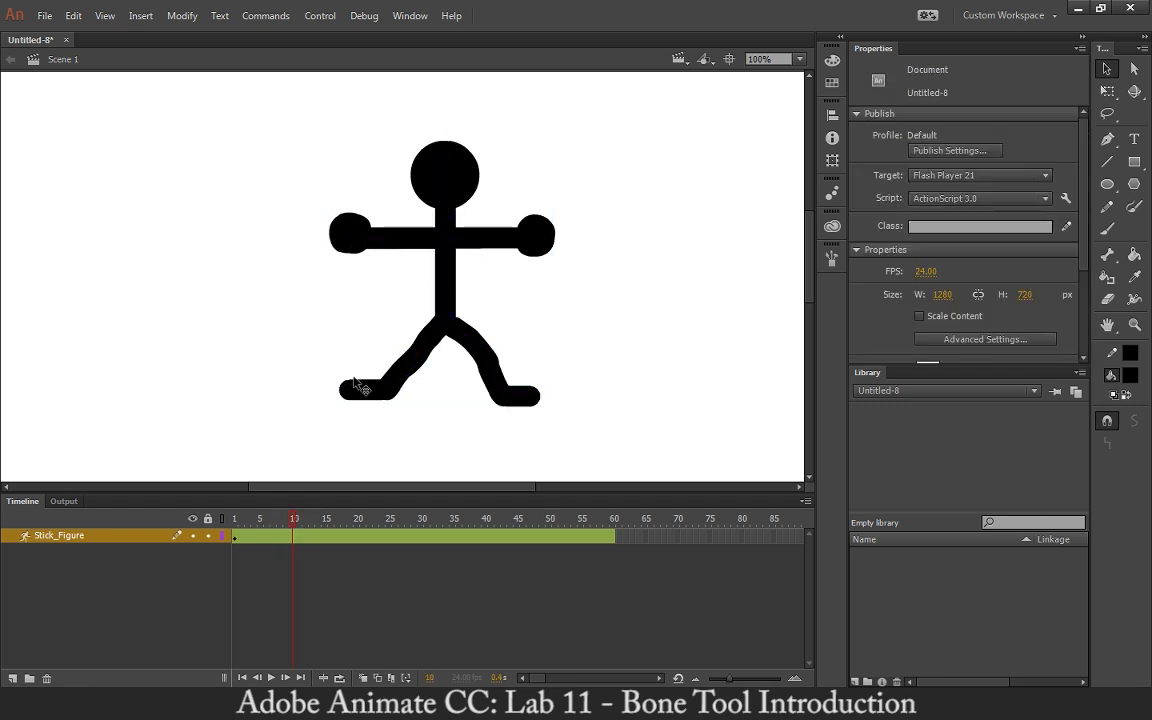
left_click(377, 240)
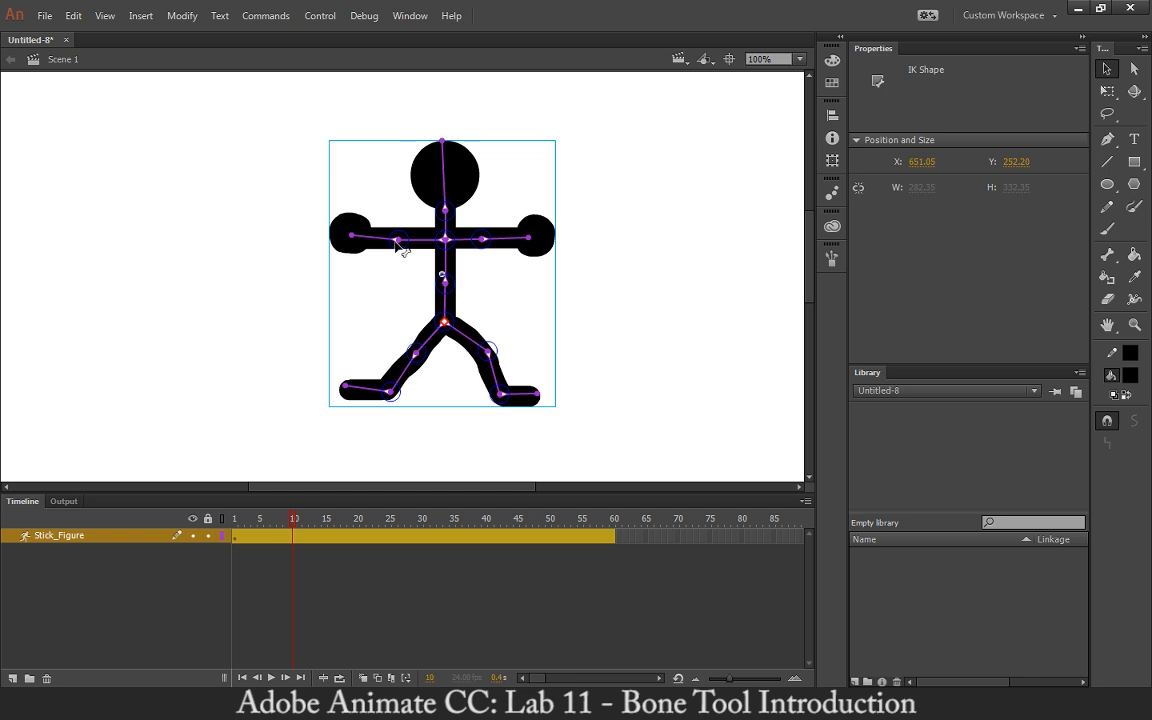
left_click_drag(352, 238, 386, 292)
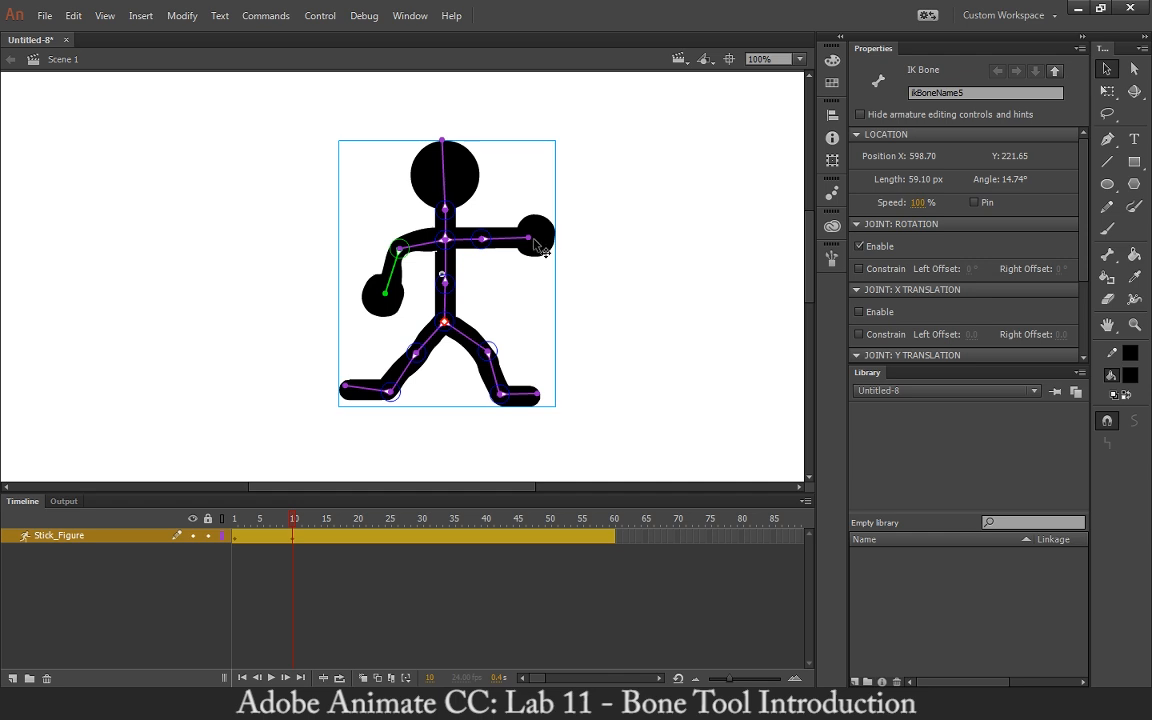
left_click_drag(532, 245, 521, 290)
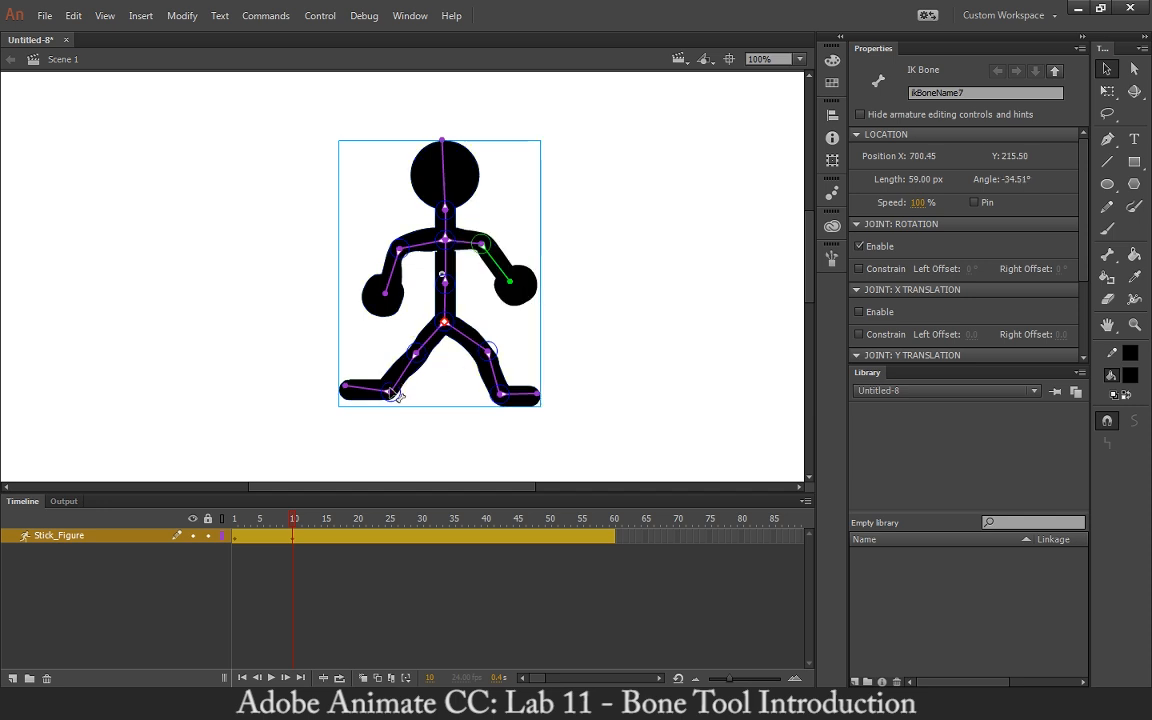
Adjust both feet and both hands to refine the pose at frame 10.
mouse_move(395, 400)
left_mouse_down()
mouse_move(411, 386)
mouse_move(430, 398)
mouse_move(392, 420)
mouse_move(378, 398)
left_mouse_up()
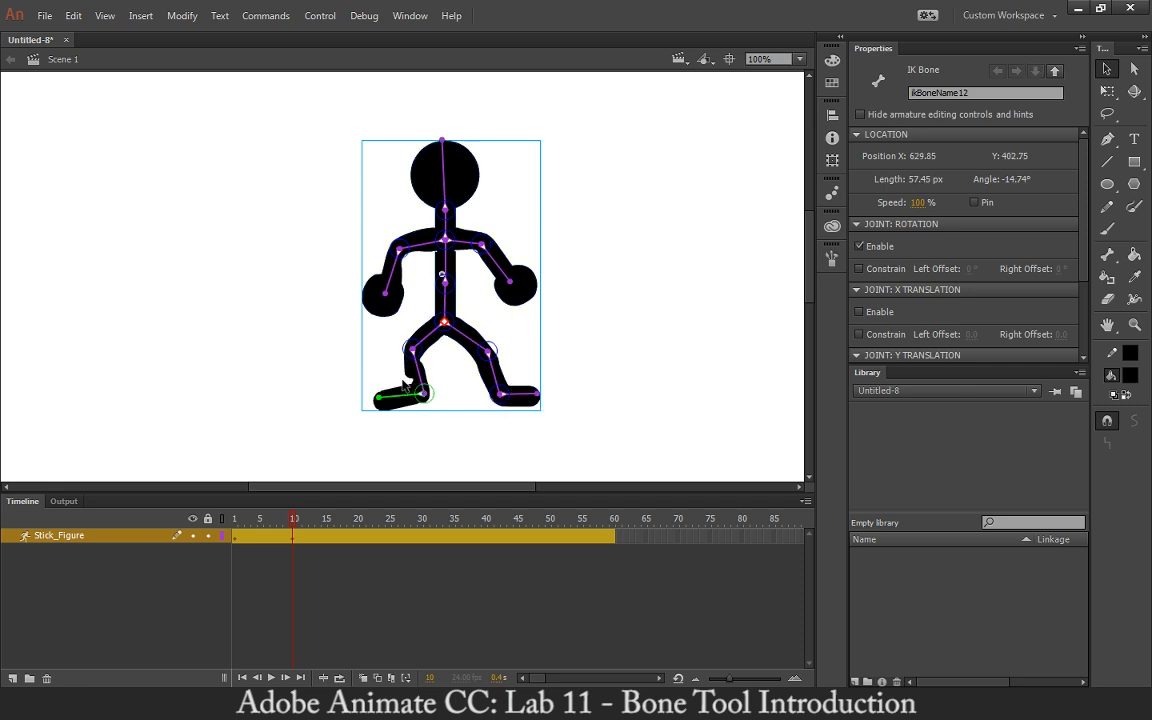
left_click_drag(505, 401, 492, 428)
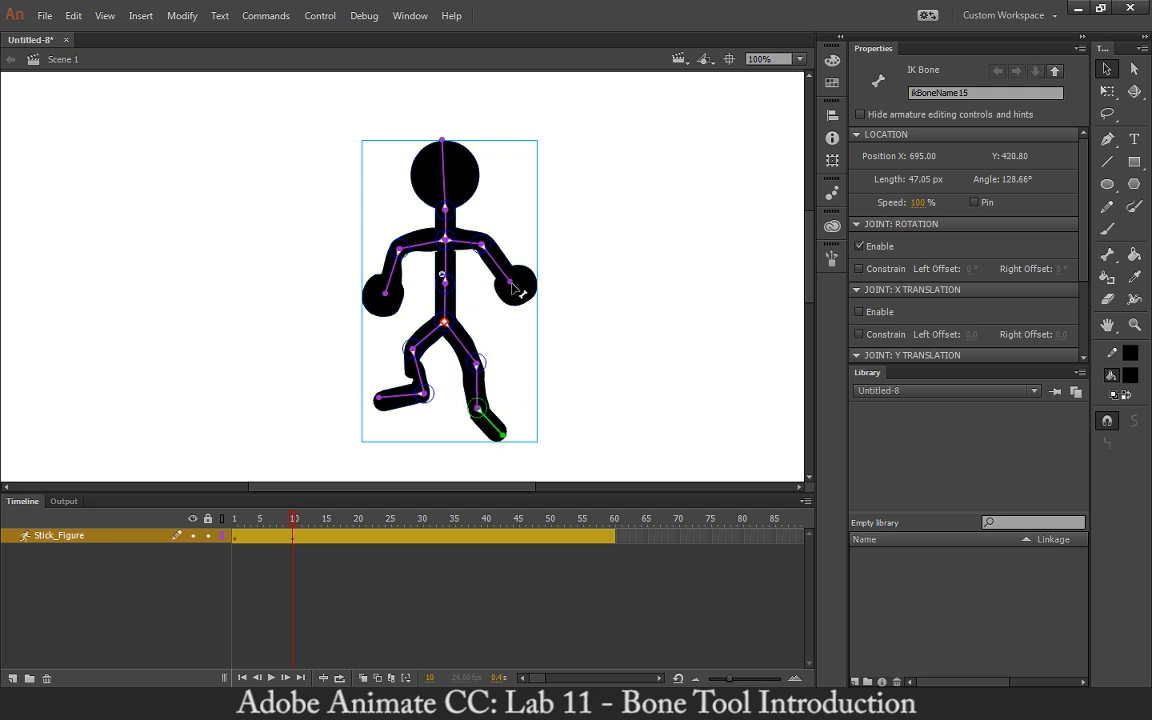
mouse_move(512, 289)
left_mouse_down()
mouse_move(505, 335)
mouse_move(546, 315)
mouse_move(514, 324)
mouse_move(521, 278)
mouse_move(512, 307)
mouse_move(494, 259)
mouse_move(514, 318)
mouse_move(498, 301)
left_mouse_up()
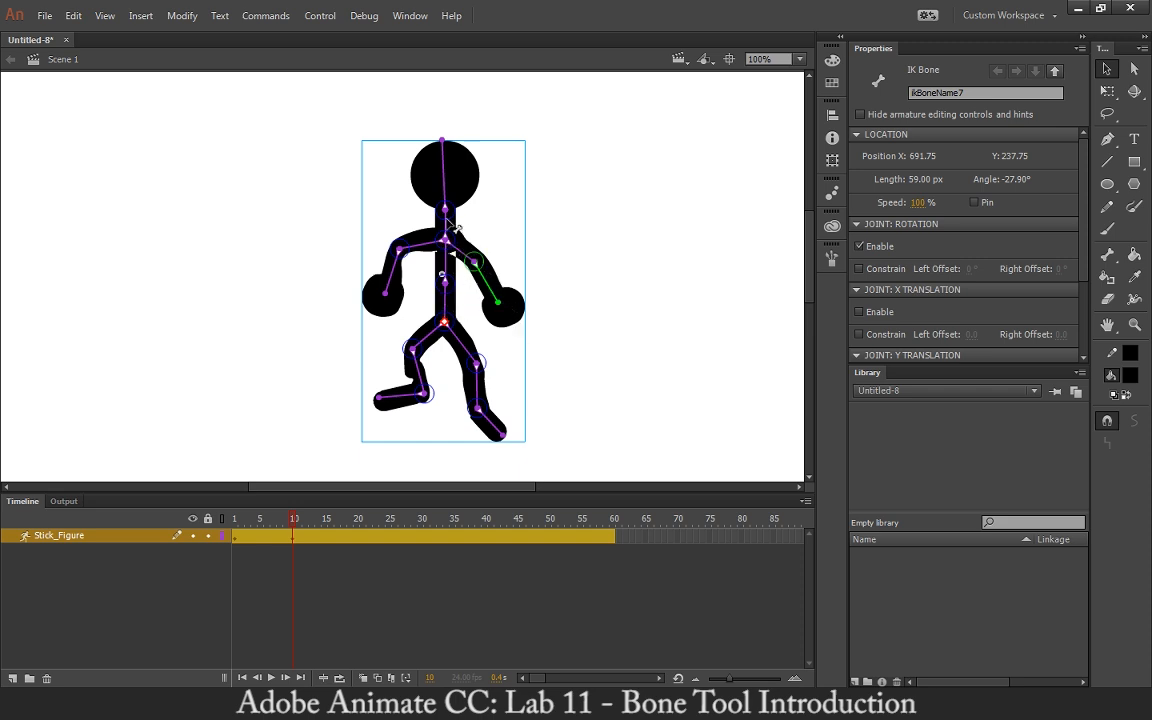
left_click_drag(389, 301, 388, 306)
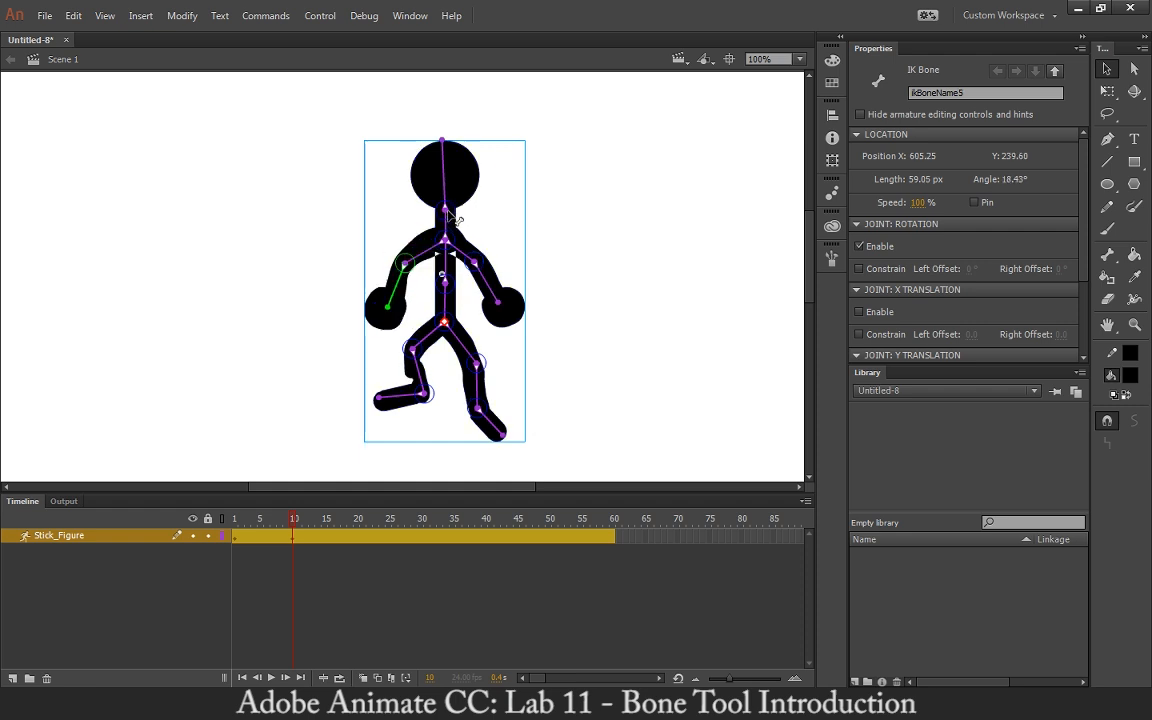
Tilt the neck and head bones forward in the frame 10 pose.
left_click_drag(449, 215, 461, 218)
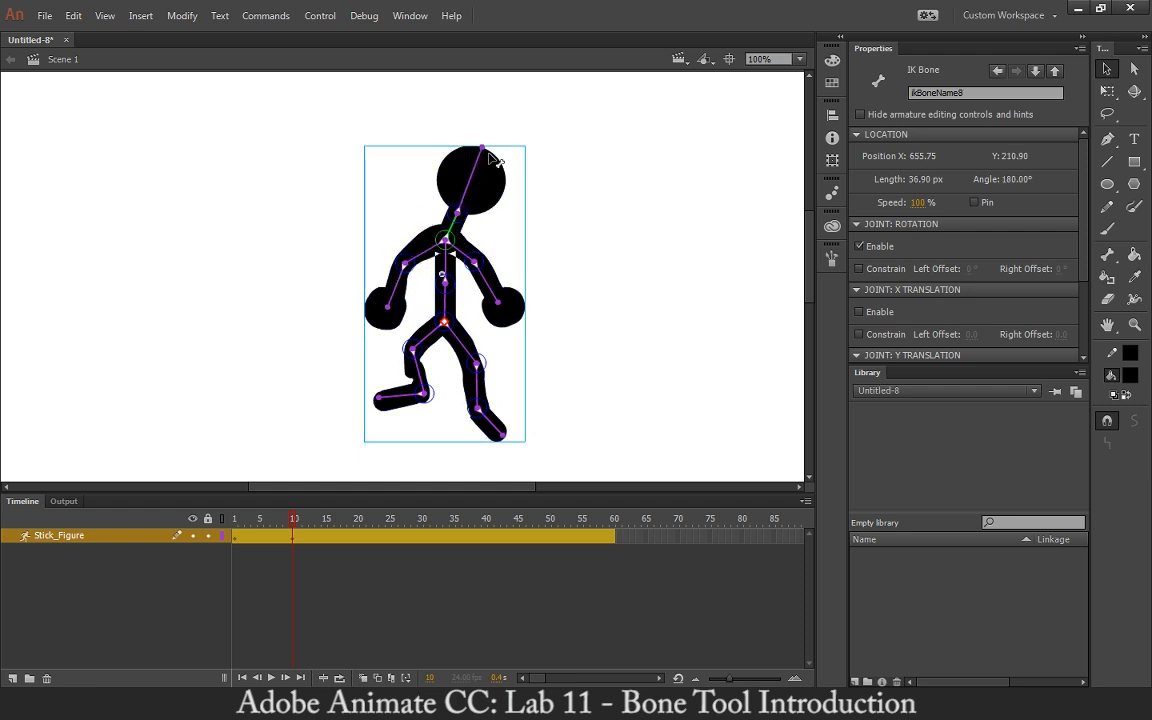
left_click_drag(485, 150, 507, 164)
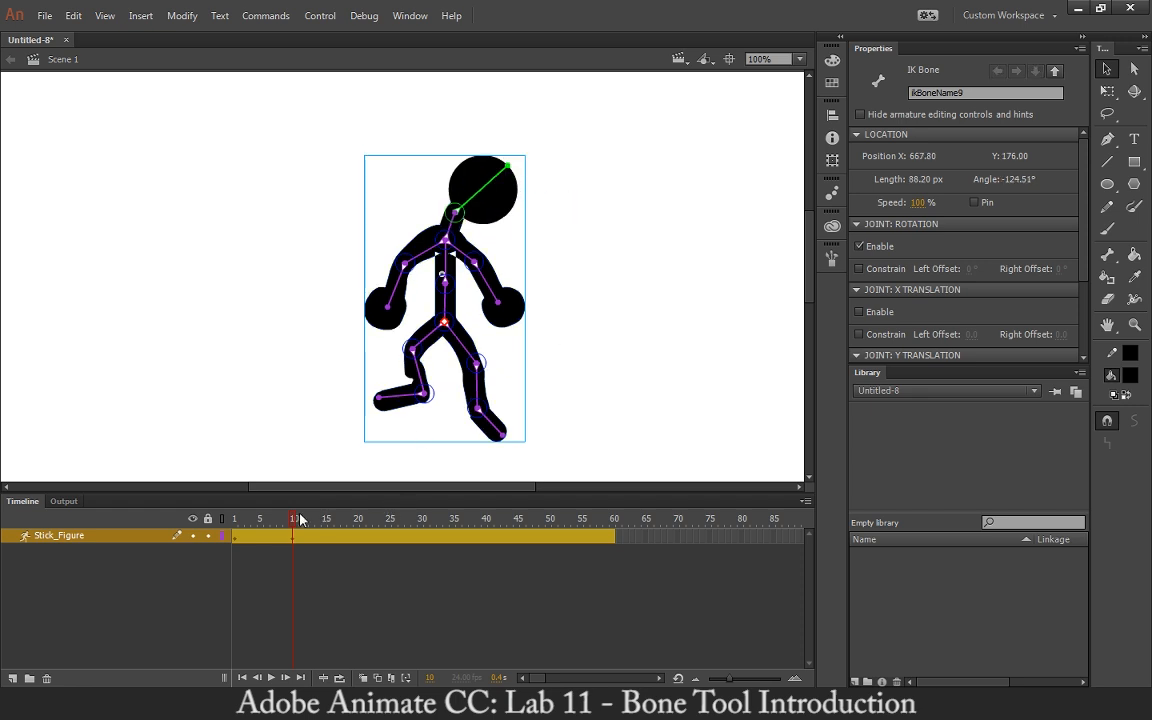
mouse_move(295, 521)
left_mouse_down()
mouse_move(220, 527)
mouse_move(294, 537)
left_mouse_up()
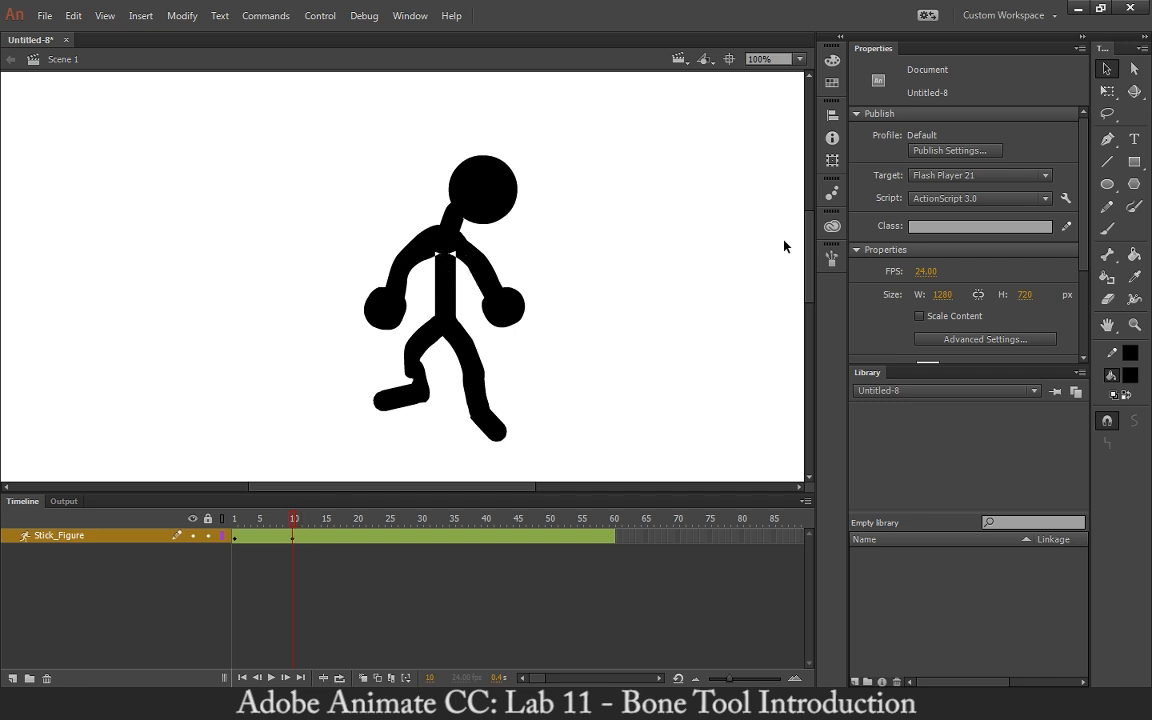
Use the Bind tool to rebind the right arm's outline control points to the upper arm and neck bones.
left_click(1107, 254)
left_click(1040, 270)
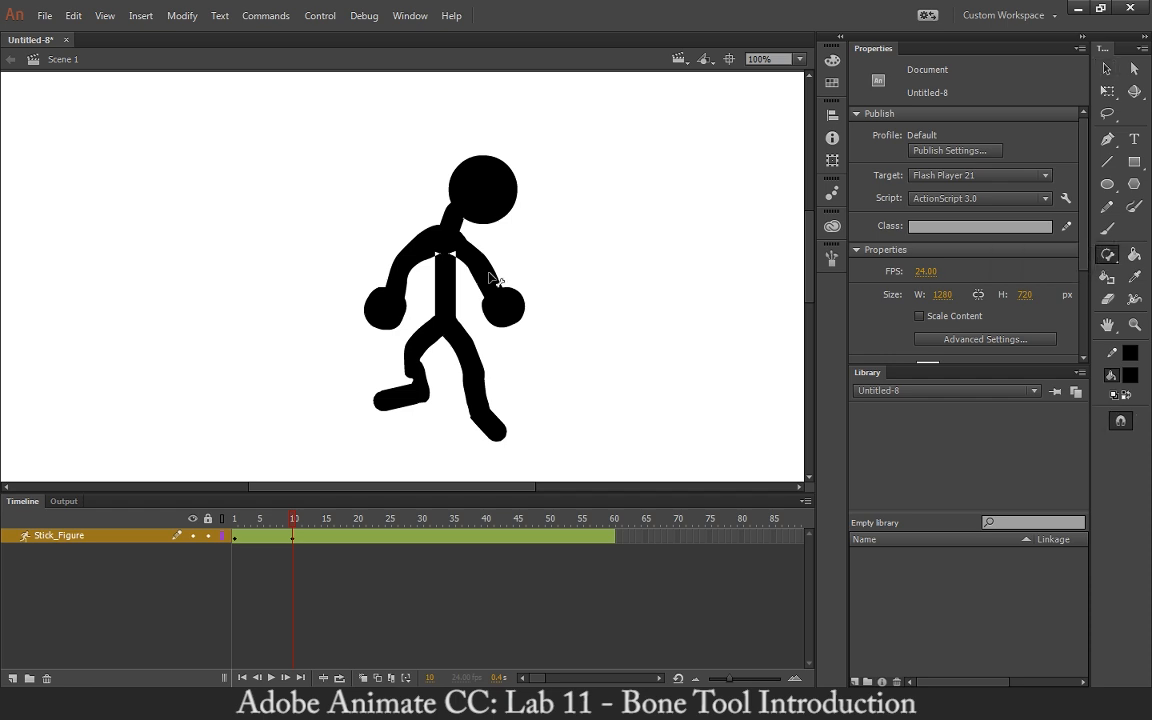
left_click(490, 286)
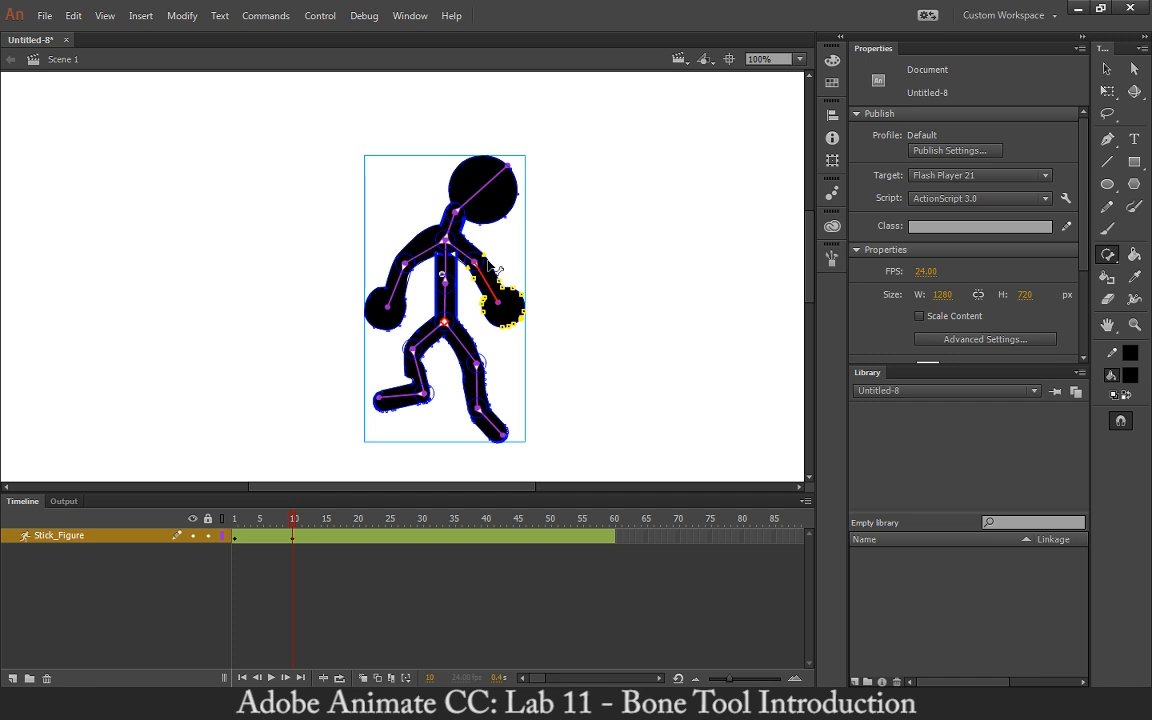
key("ctrl+equal")
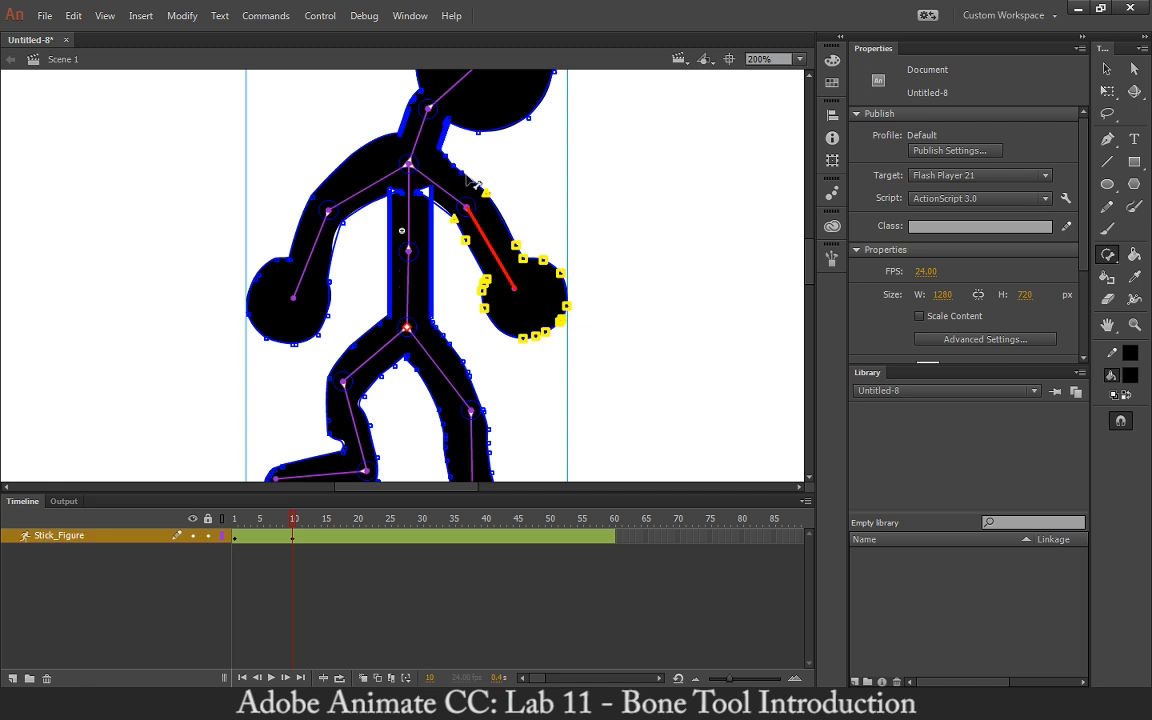
left_click(460, 172)
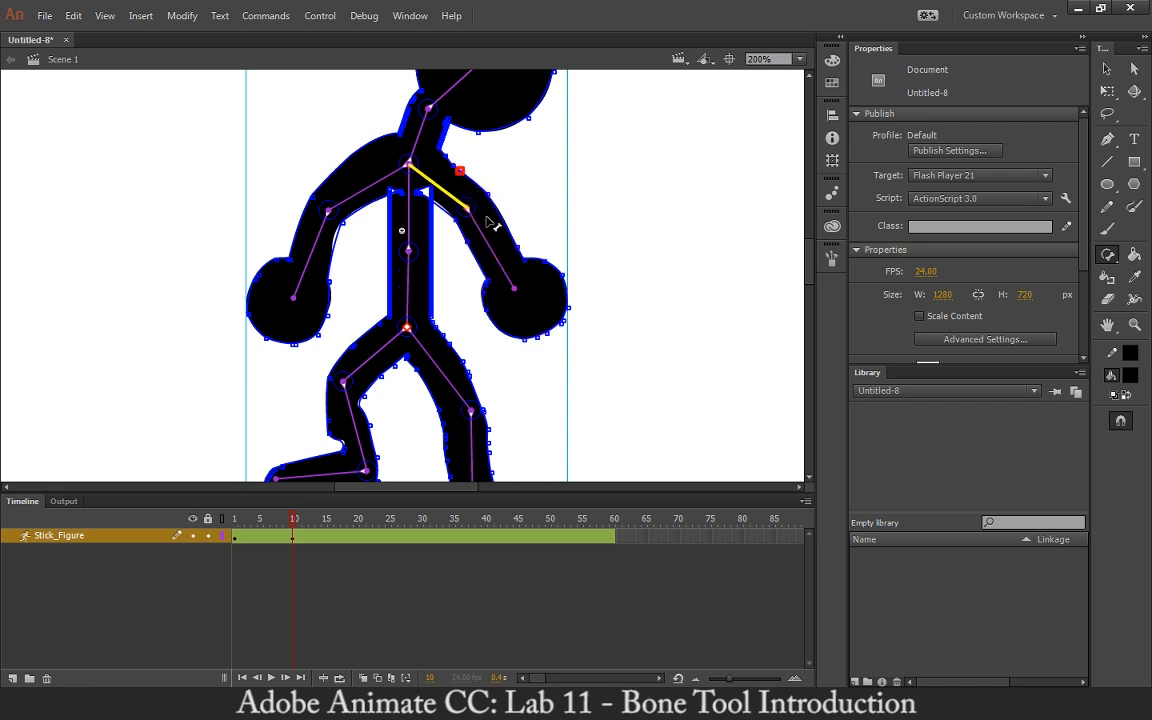
left_click(487, 194)
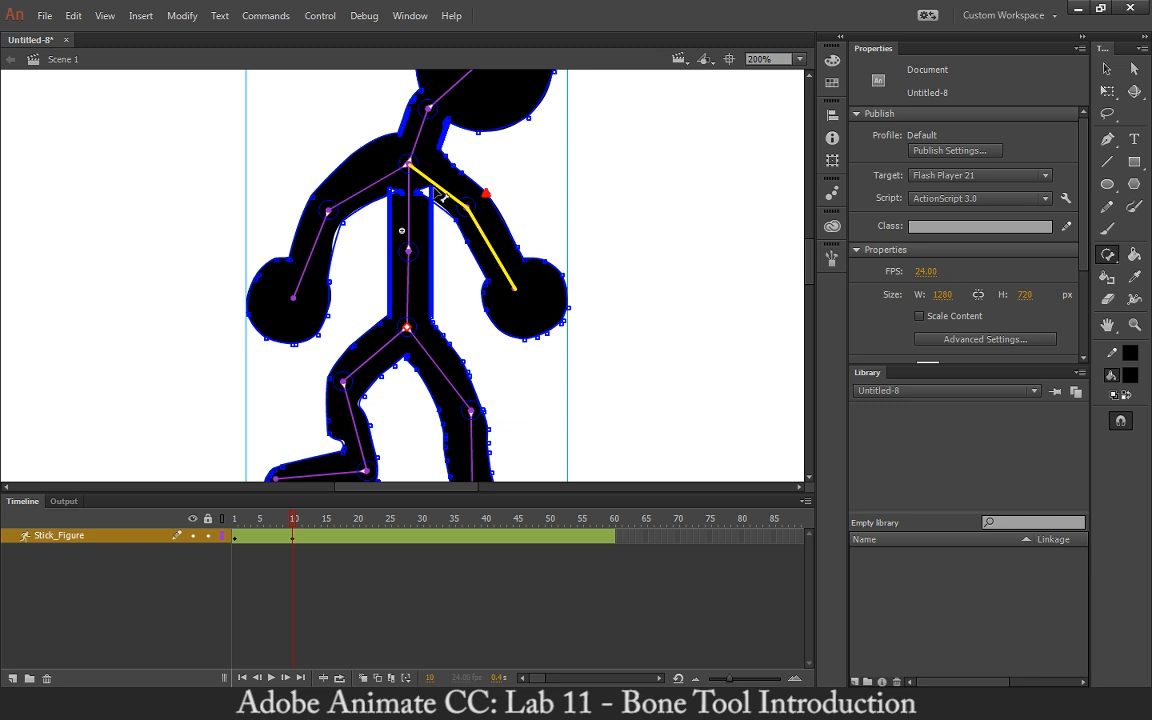
left_click(517, 246)
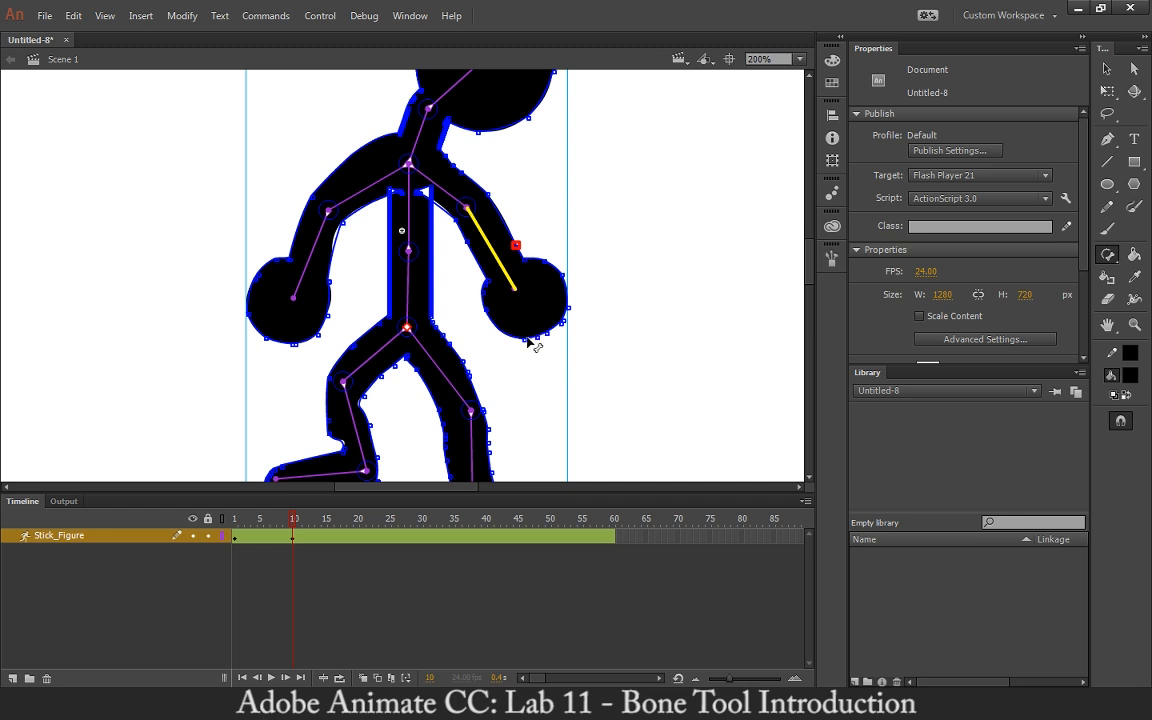
left_click_drag(515, 245, 430, 190)
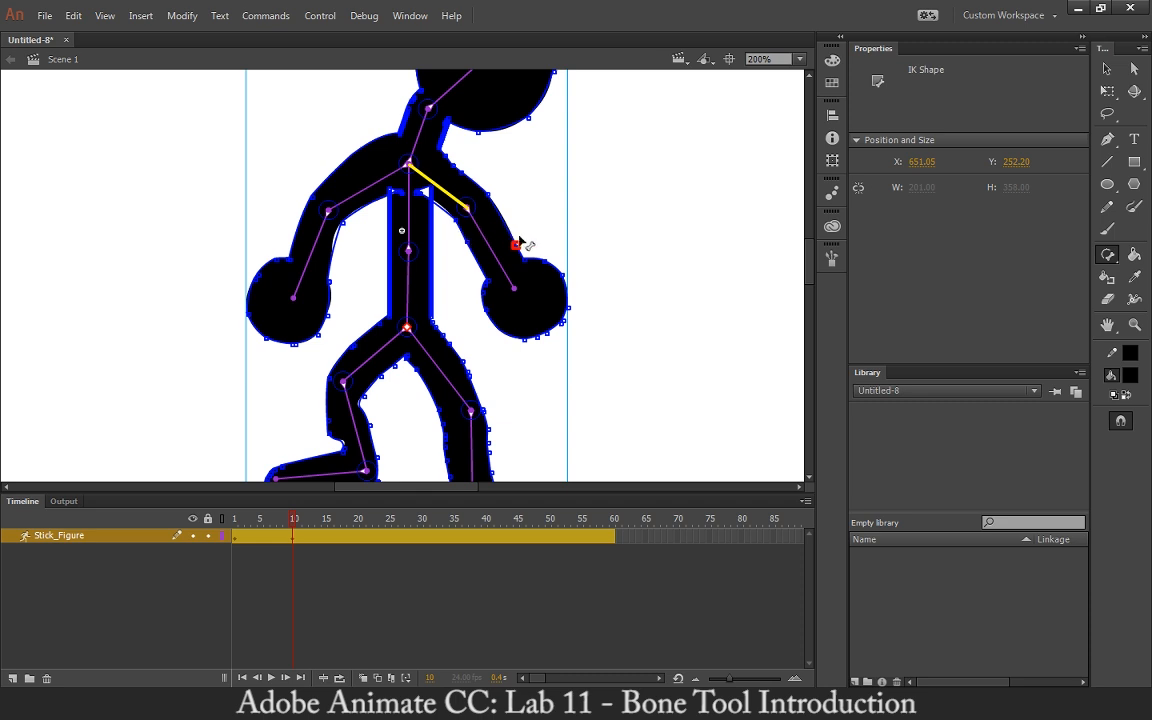
left_click_drag(515, 245, 490, 258)
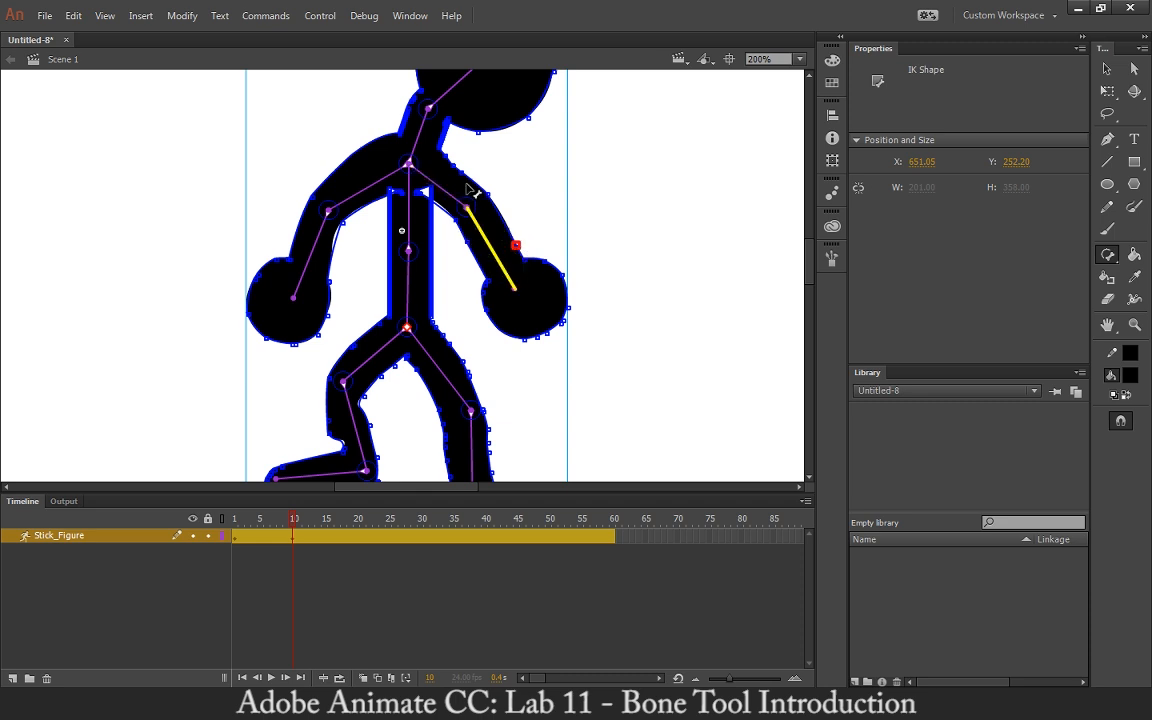
left_click_drag(476, 131, 428, 80)
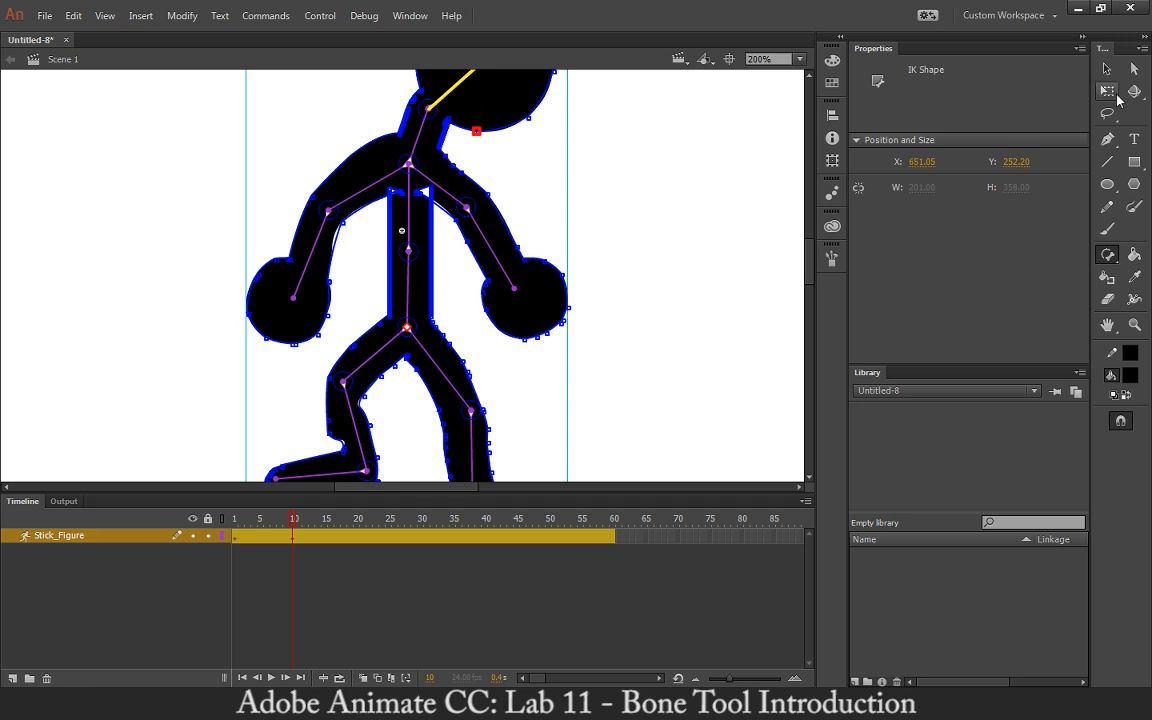
Return to 100% zoom and swing the head bone back and to the left at frame 10.
left_click(1107, 68)
left_click(630, 245)
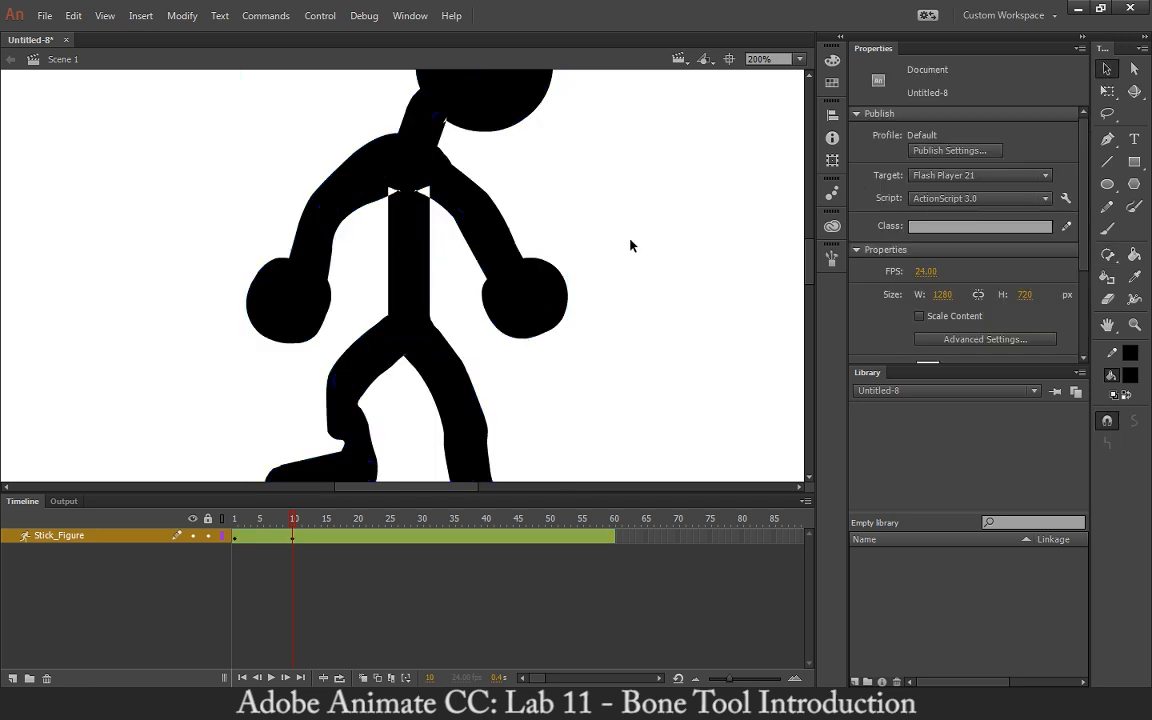
key("ctrl+1")
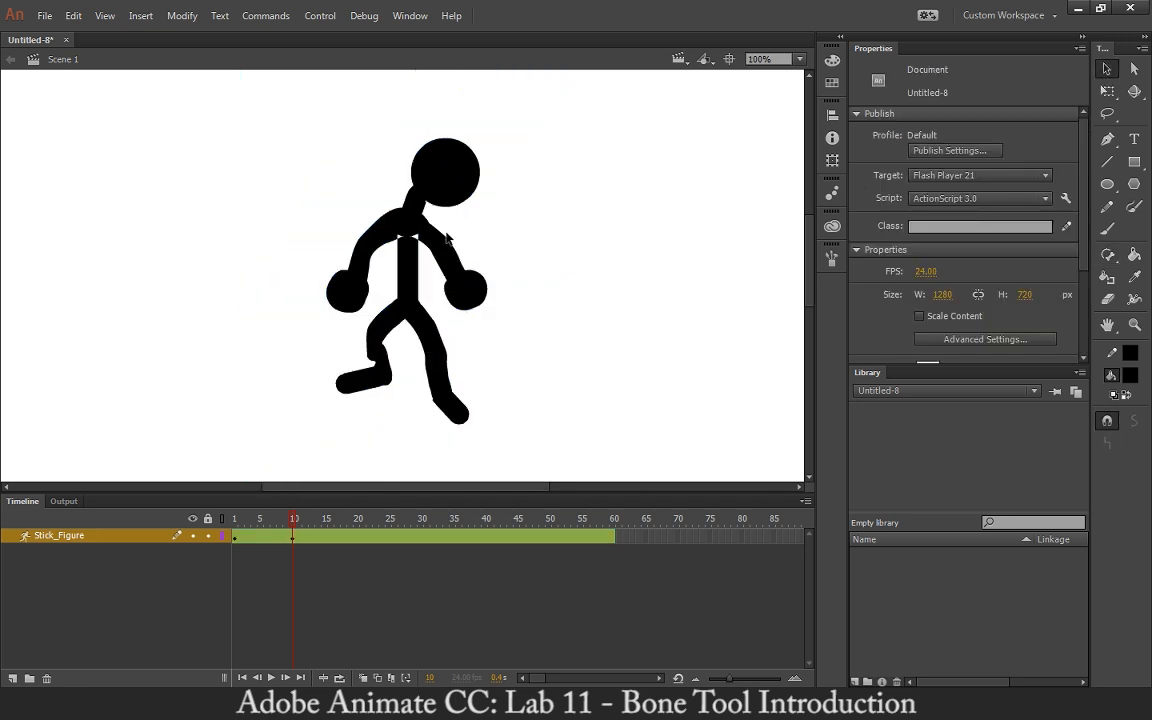
left_click(402, 258)
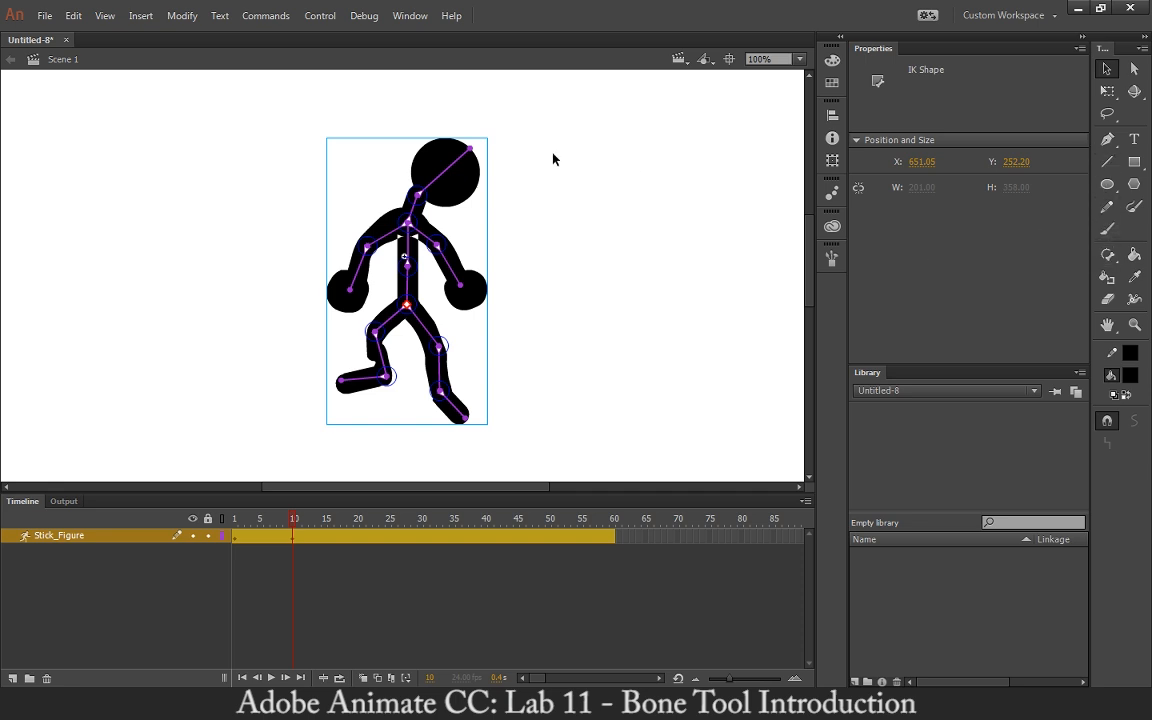
left_click_drag(422, 200, 352, 152)
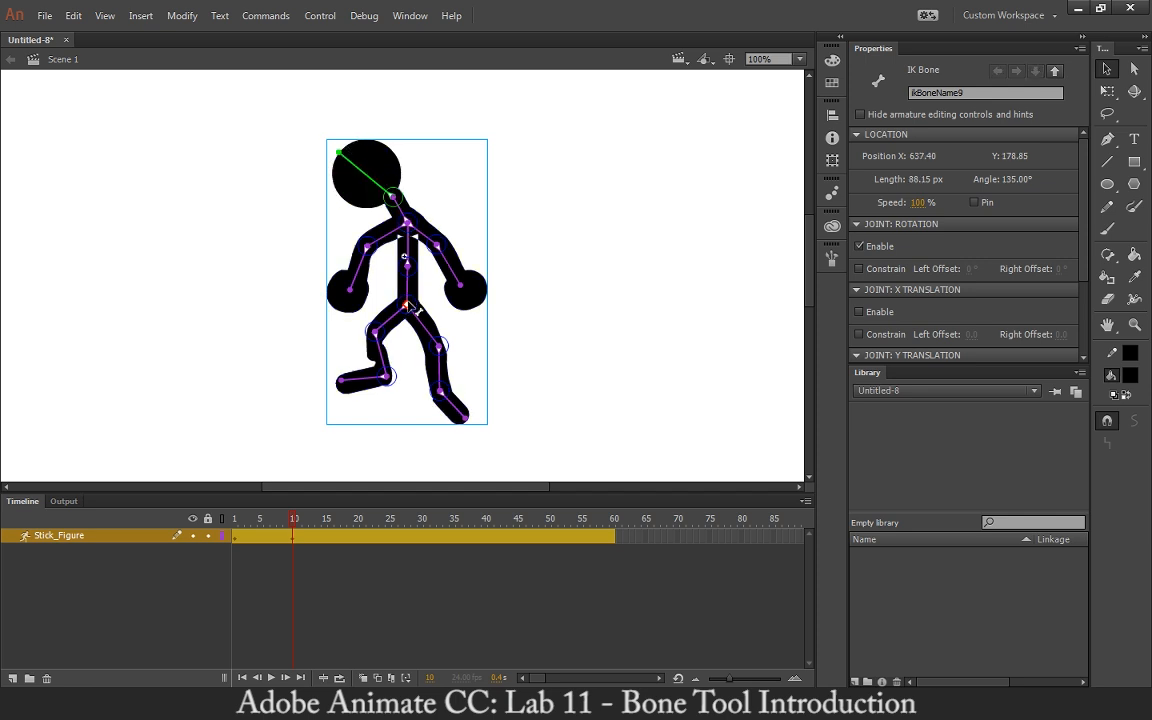
Raise the left arm up in front of the head, then scrub the timeline to preview the motion.
left_click_drag(405, 312, 496, 347)
key("ctrl+z")
left_click_drag(404, 266, 317, 296)
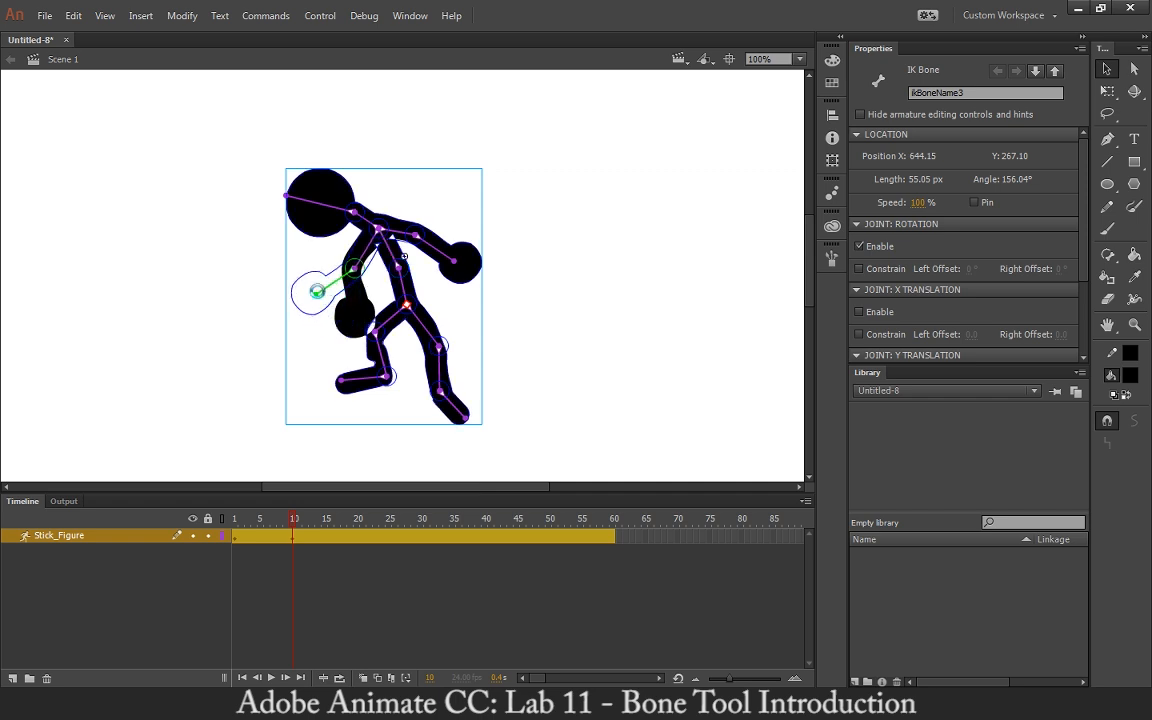
left_click_drag(317, 291, 316, 293)
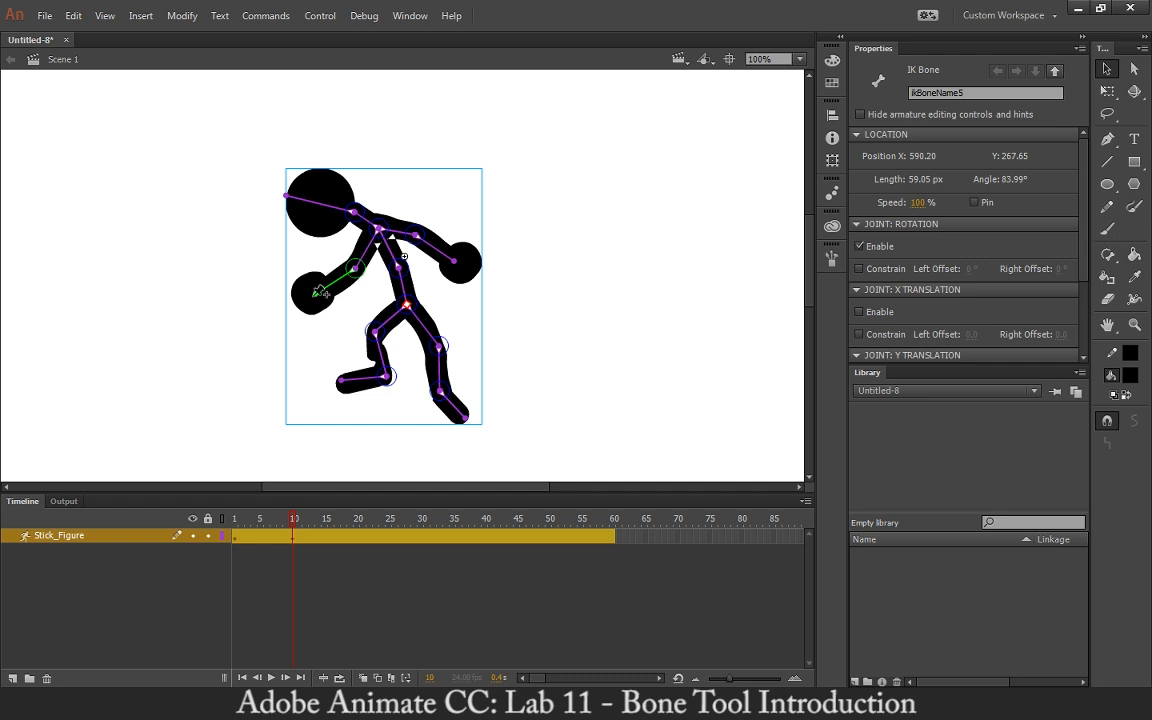
left_click_drag(317, 291, 298, 267)
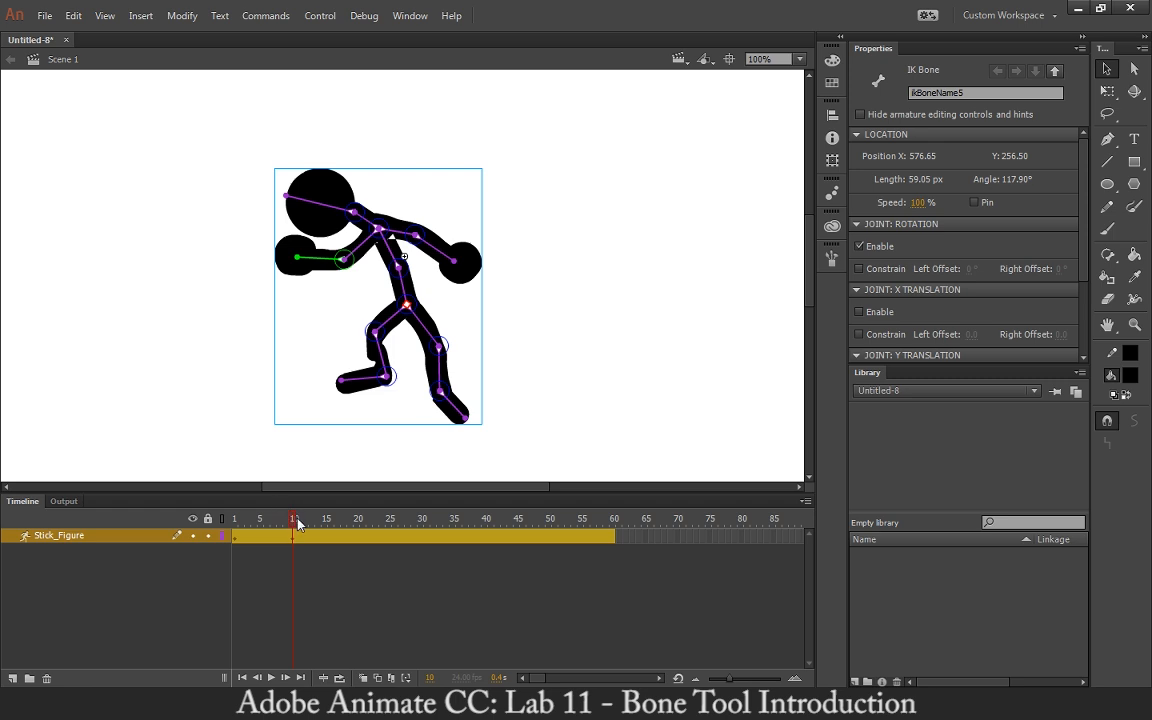
left_click_drag(297, 524, 338, 524)
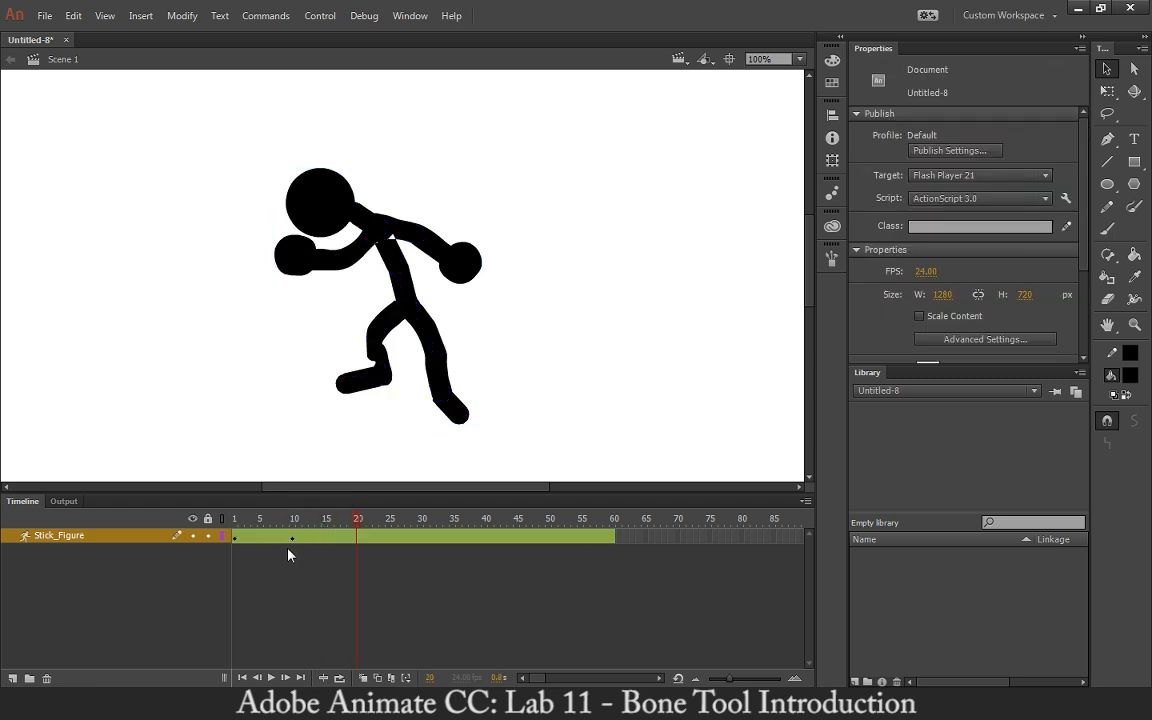
In the frame 20 pose, raise the right arm up and swing the left arm down.
left_click(463, 267)
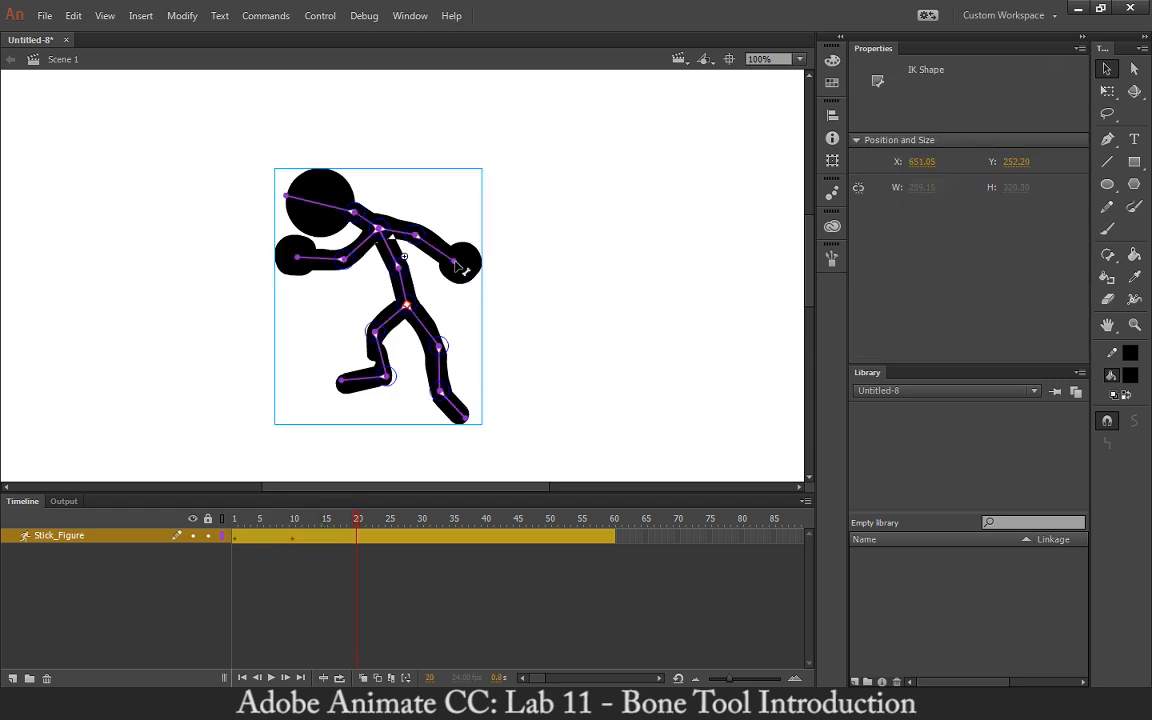
left_click_drag(459, 259, 430, 180)
left_click_drag(384, 236, 407, 228)
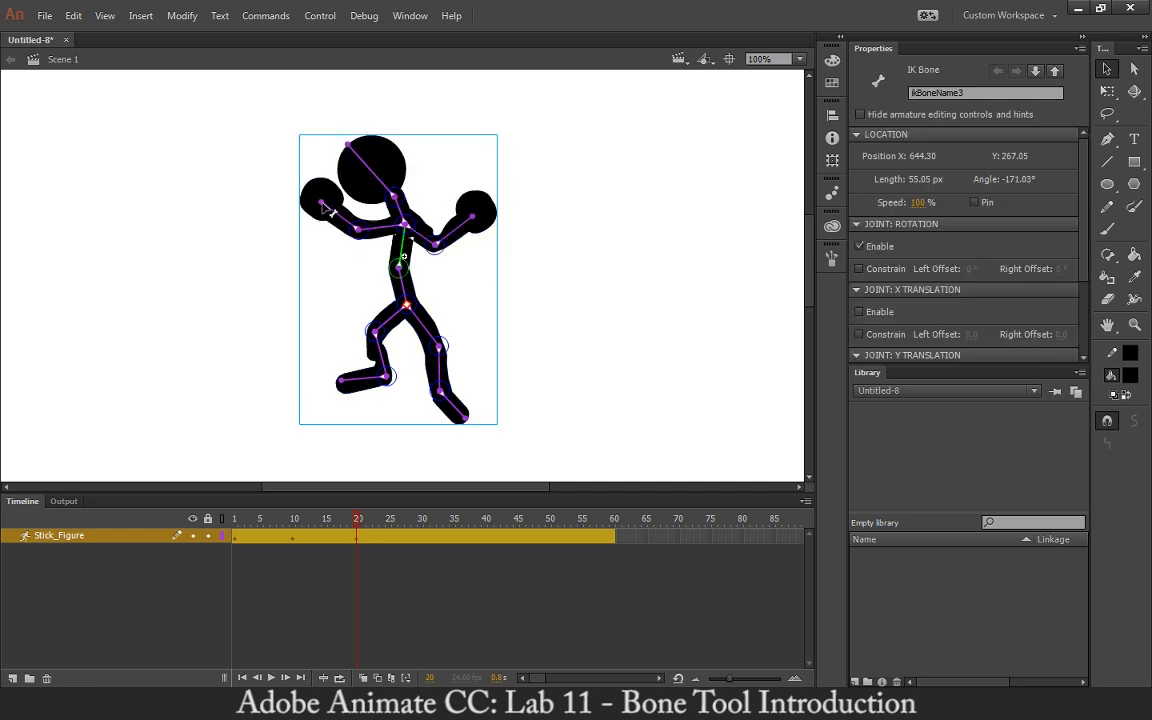
left_click_drag(321, 203, 340, 290)
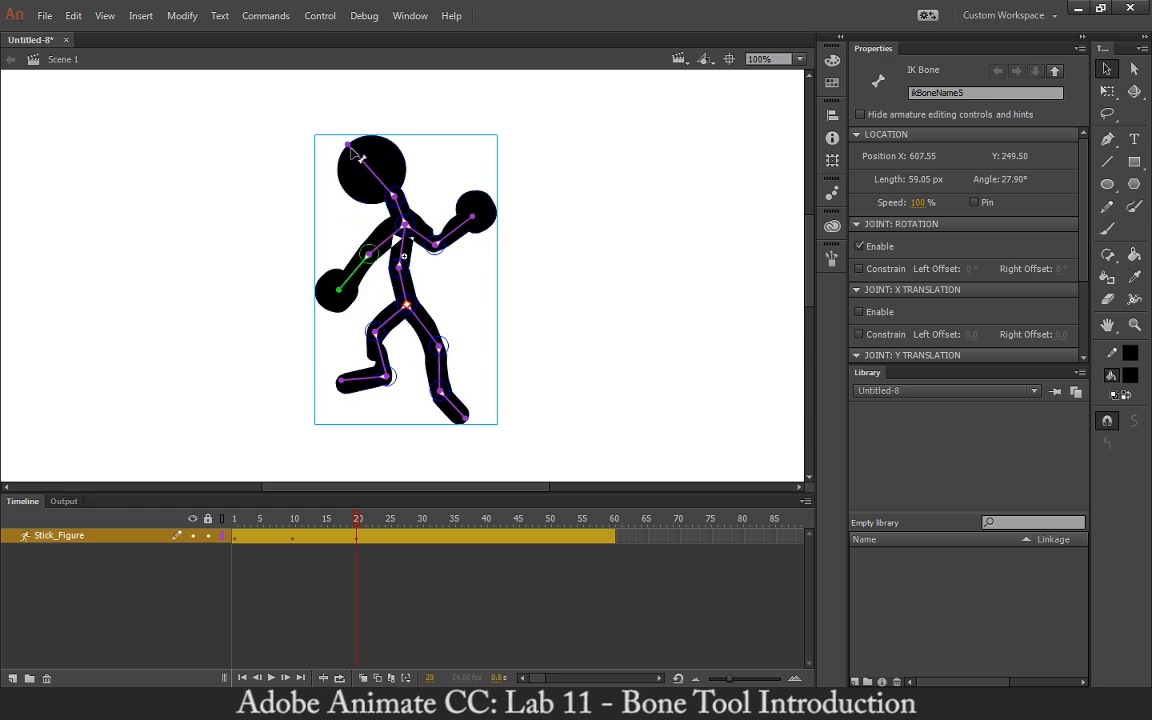
Swing the head upright to the right and spread both feet apart to finish the frame 20 pose.
left_click_drag(326, 138, 476, 105)
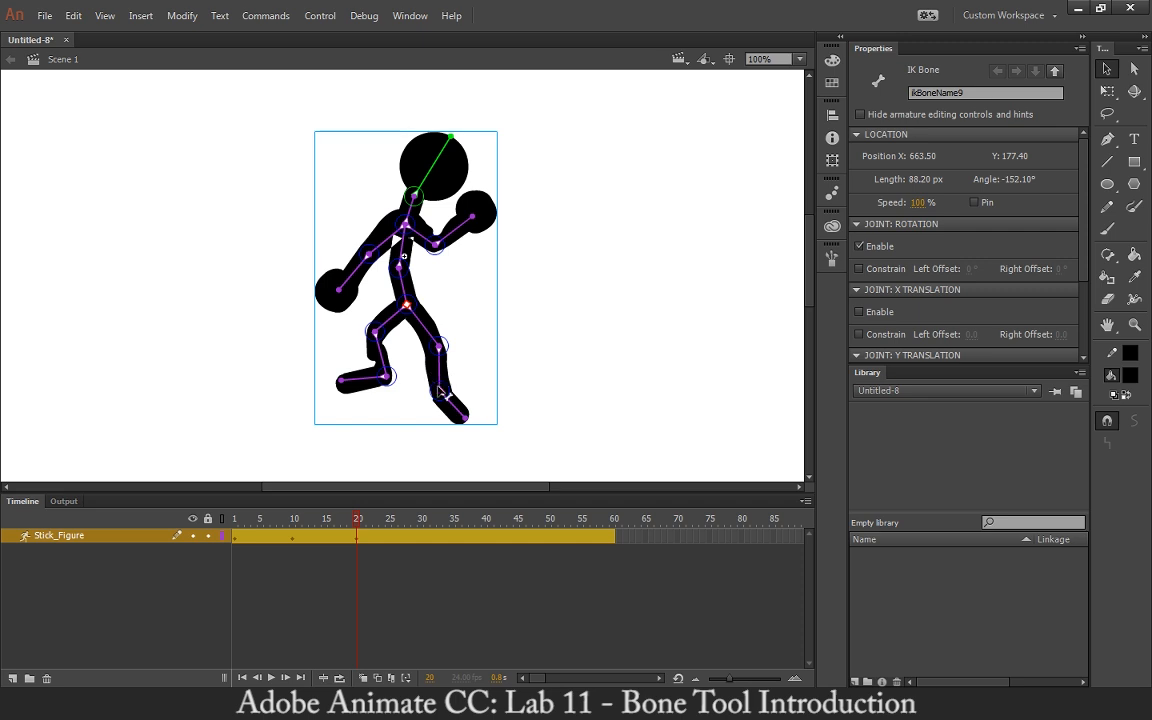
left_click_drag(442, 392, 490, 371)
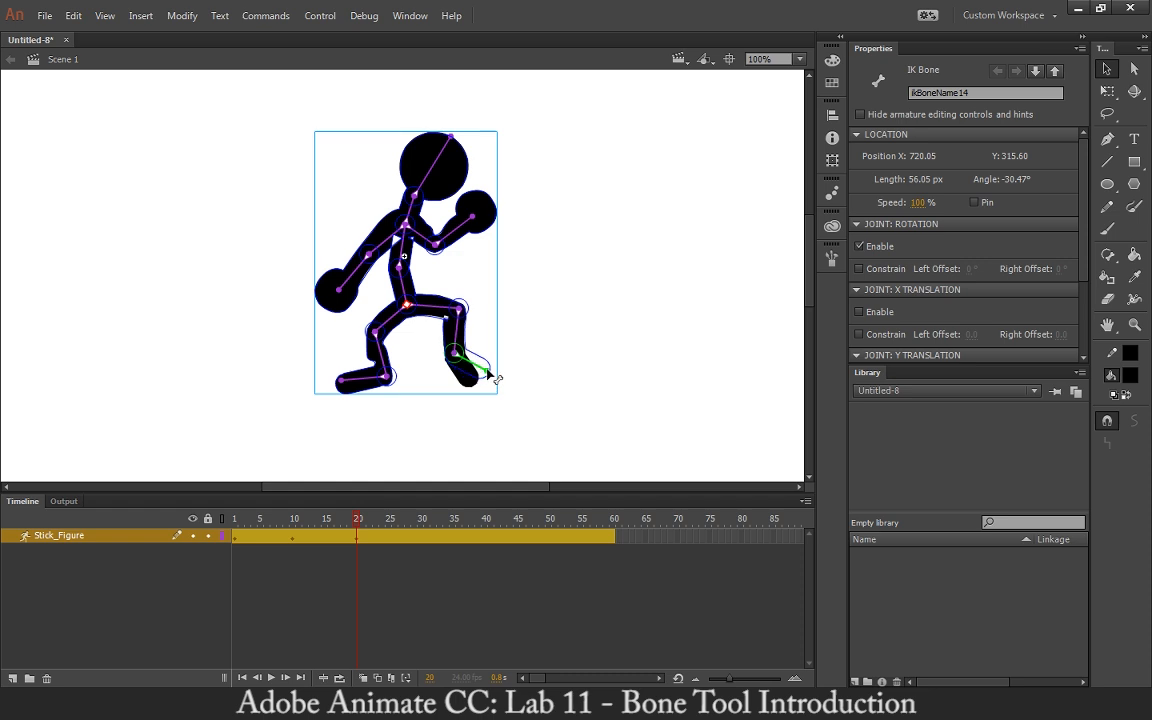
left_click_drag(389, 379, 357, 422)
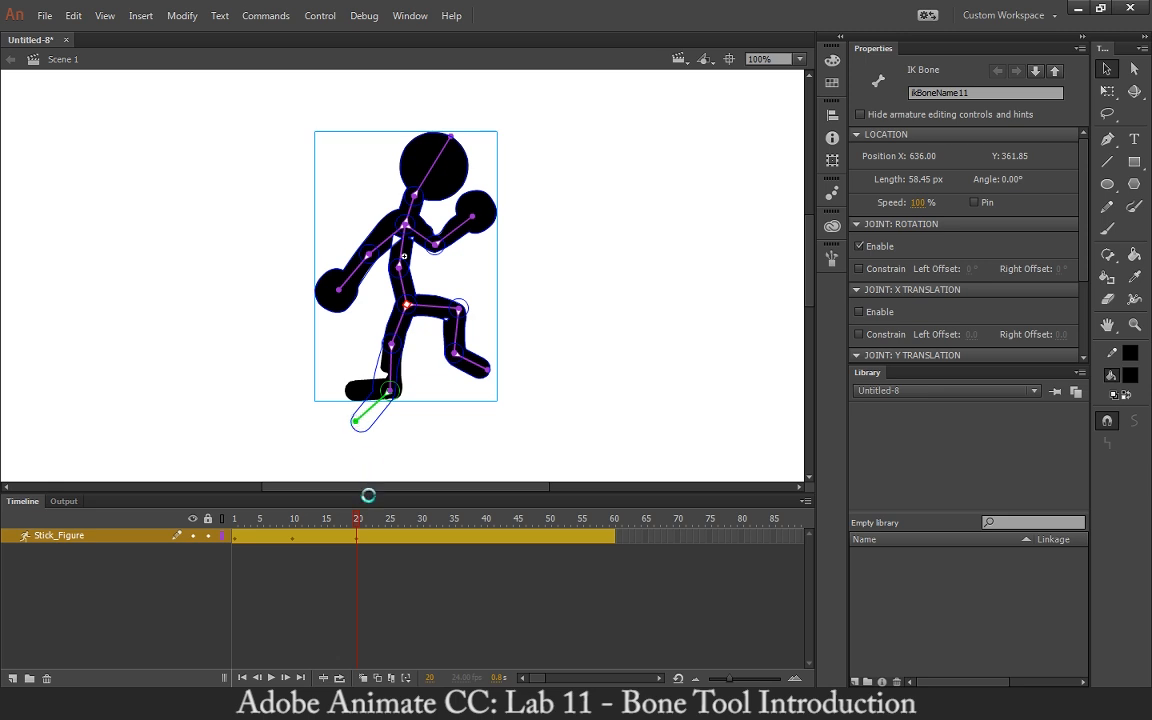
Move to frame 30 and raise the right leg forward into a high knee.
left_click_drag(358, 525, 418, 581)
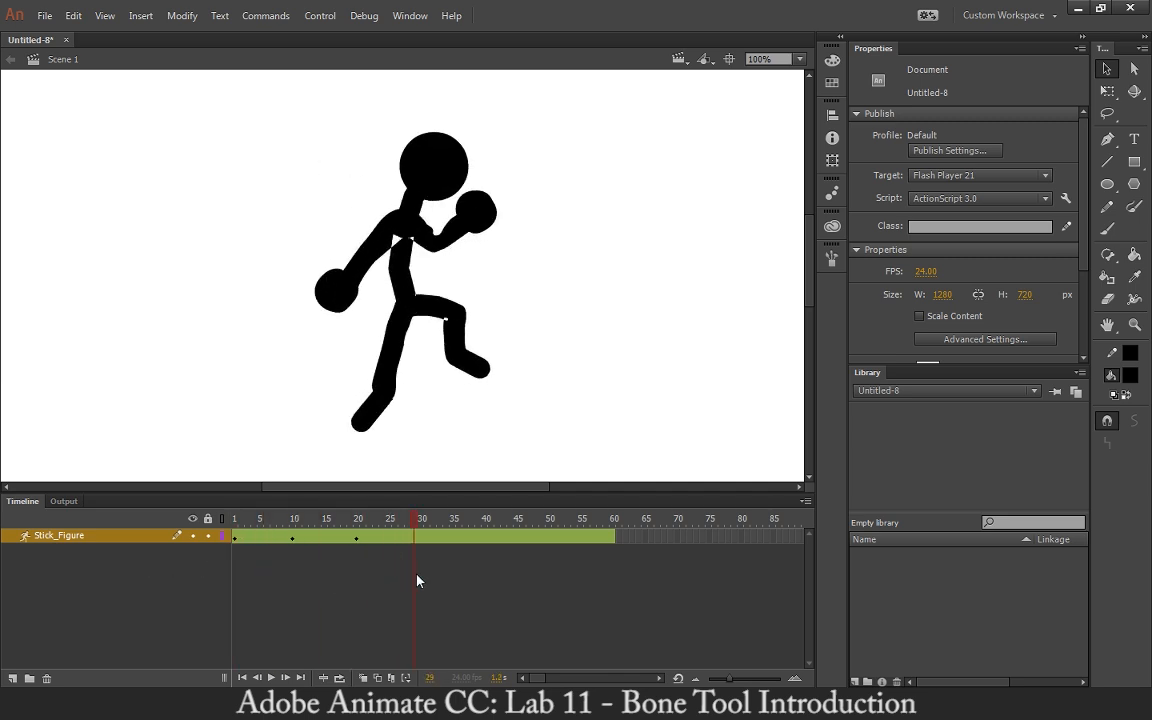
left_click(430, 314)
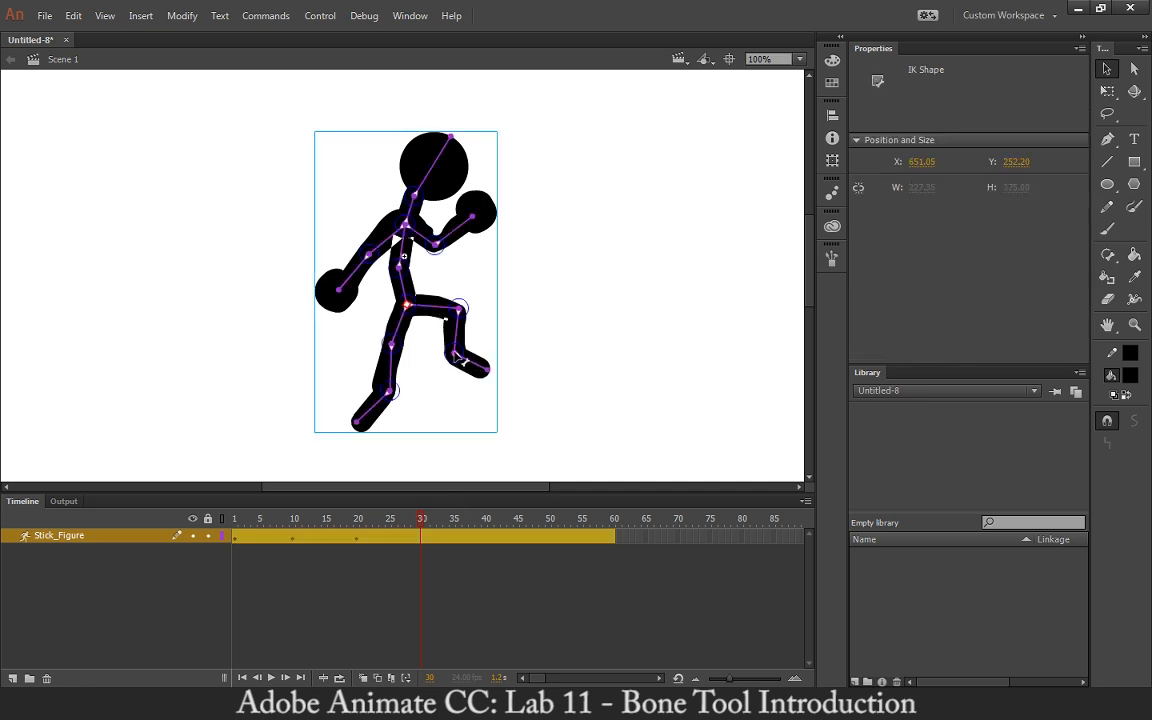
left_click_drag(460, 360, 479, 316)
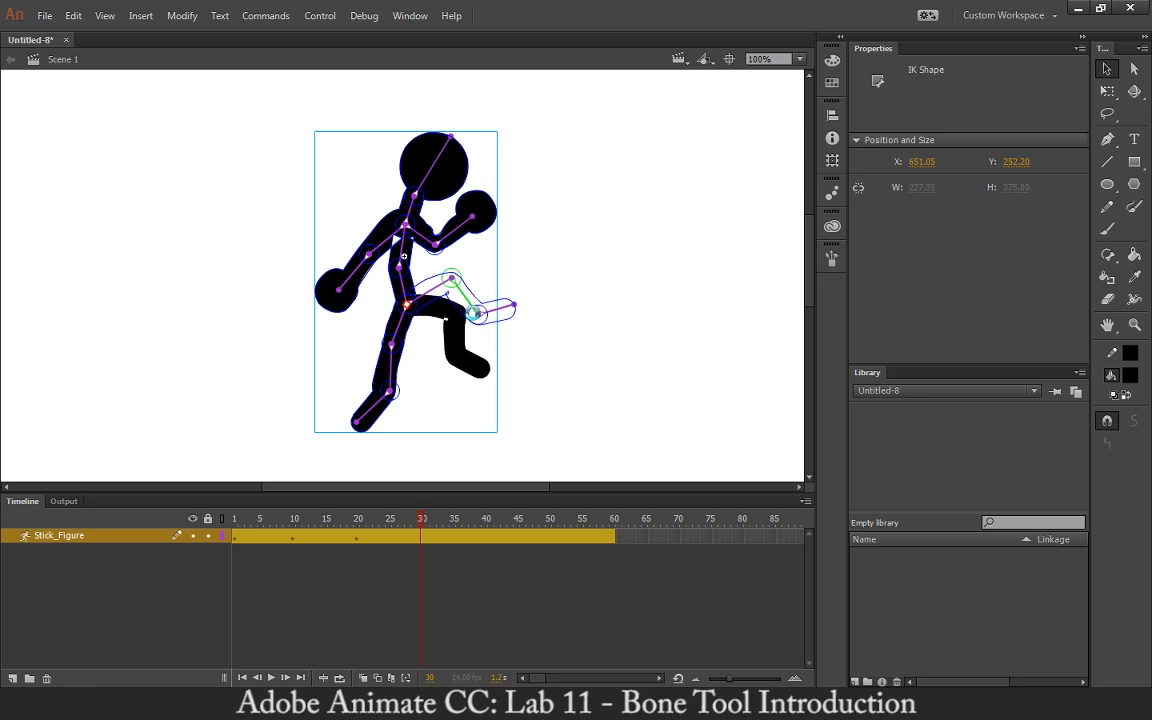
Lift the left arm overhead and bend the left lower leg back at frame 30.
left_click_drag(342, 293, 341, 172)
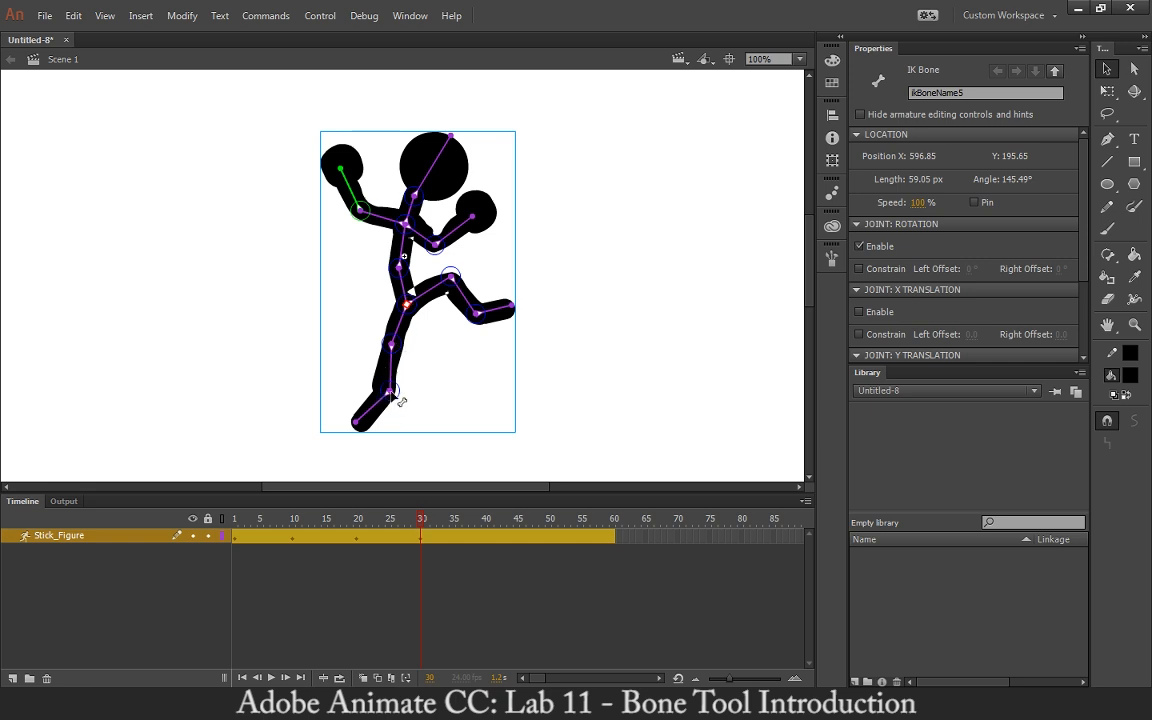
mouse_move(397, 397)
left_mouse_down()
mouse_move(386, 396)
mouse_move(413, 394)
mouse_move(400, 405)
left_mouse_up()
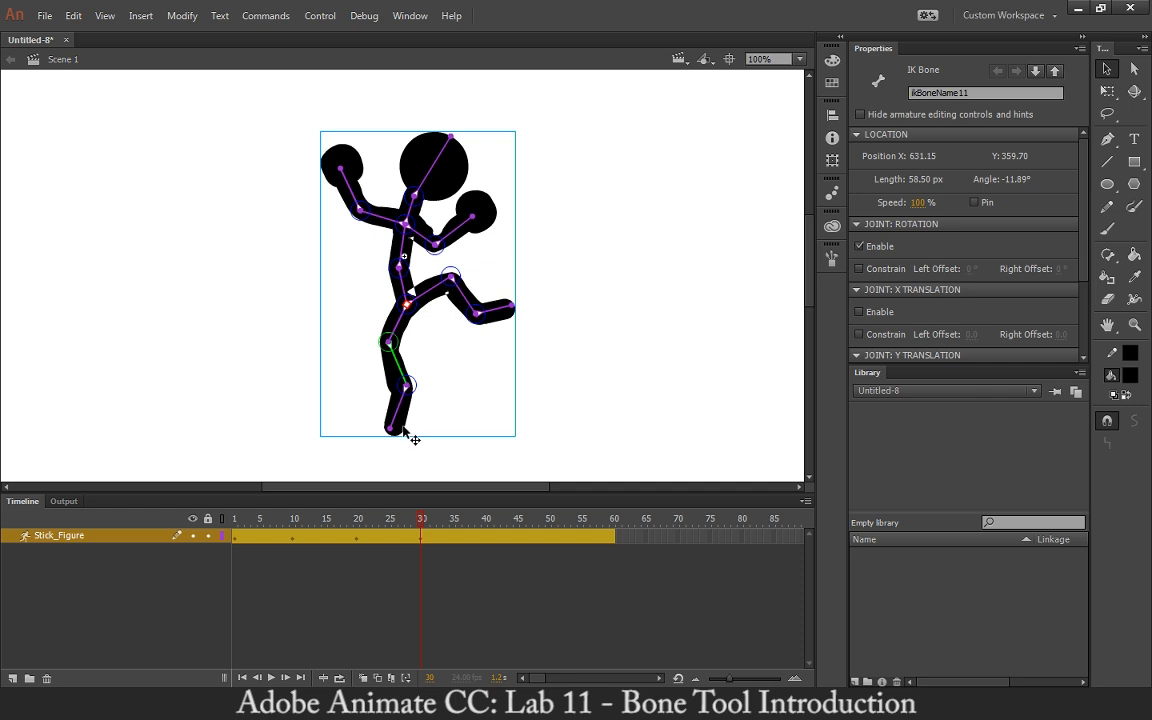
left_click_drag(391, 429, 369, 419)
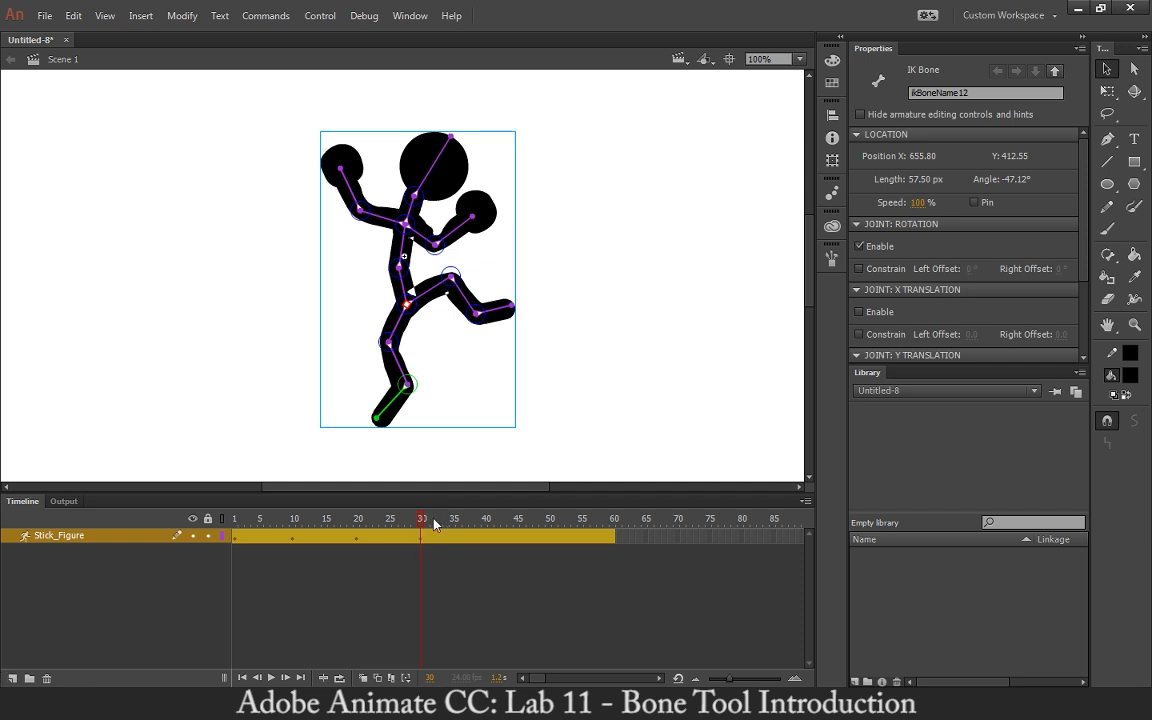
Reselect the armature and pull the spine bone upward to straighten the torso at frame 30.
mouse_move(422, 527)
left_mouse_down()
mouse_move(239, 527)
mouse_move(421, 519)
left_mouse_up()
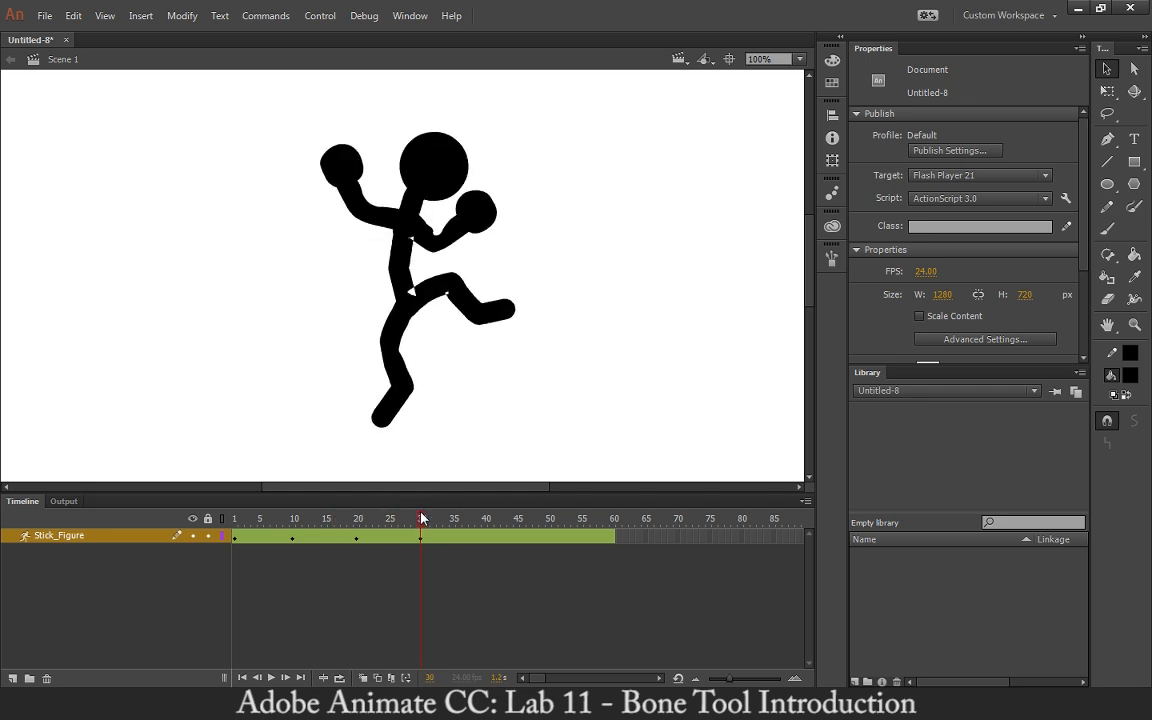
left_click(404, 268)
left_click_drag(400, 272, 388, 233)
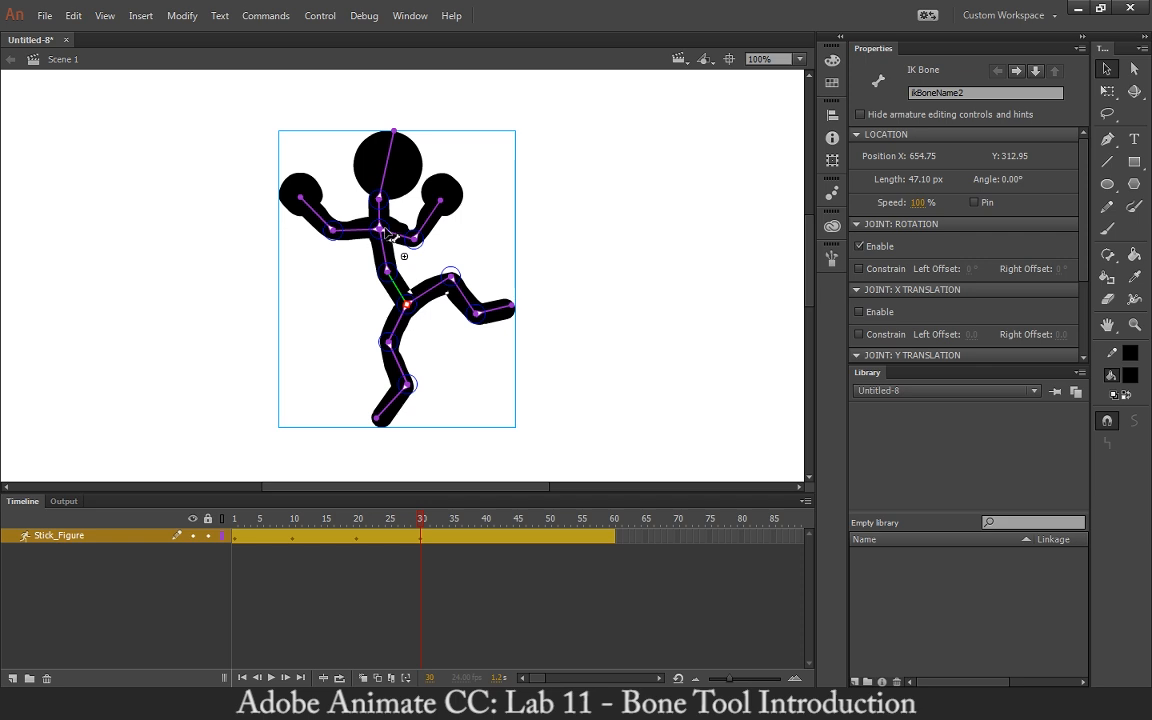
Tilt the head bone to the right and nudge the right foot bone at frame 30.
left_click_drag(393, 135, 428, 134)
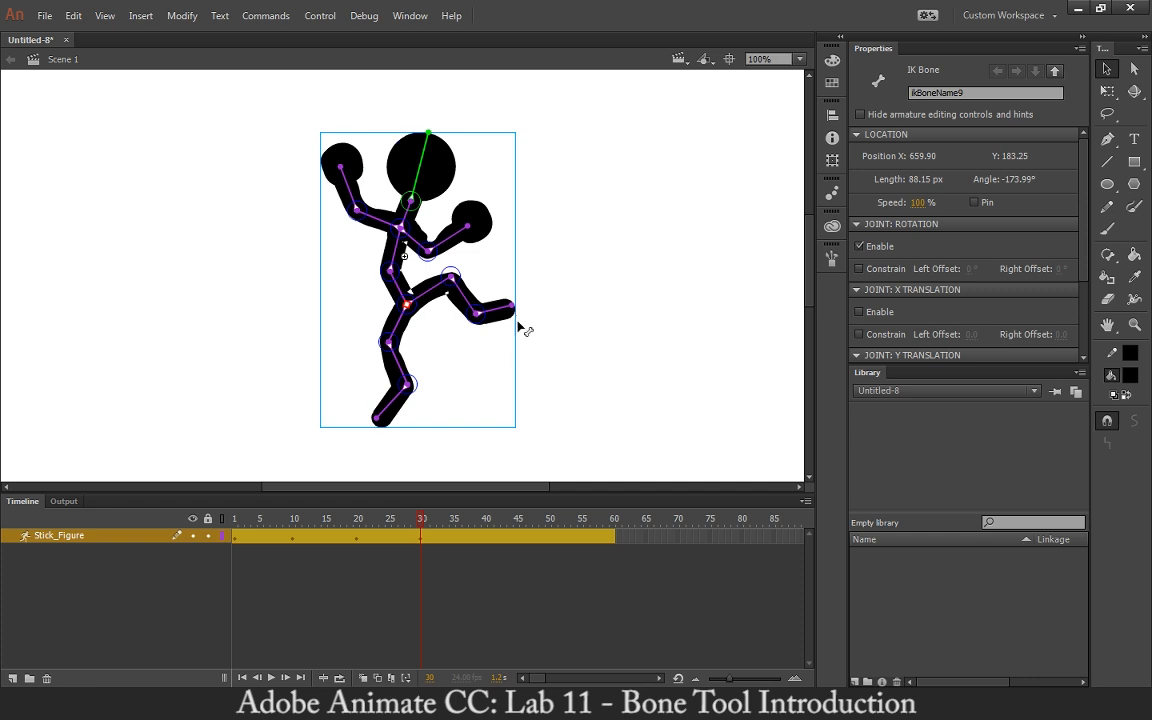
mouse_move(519, 321)
left_mouse_down()
mouse_move(522, 358)
mouse_move(516, 321)
left_mouse_up()
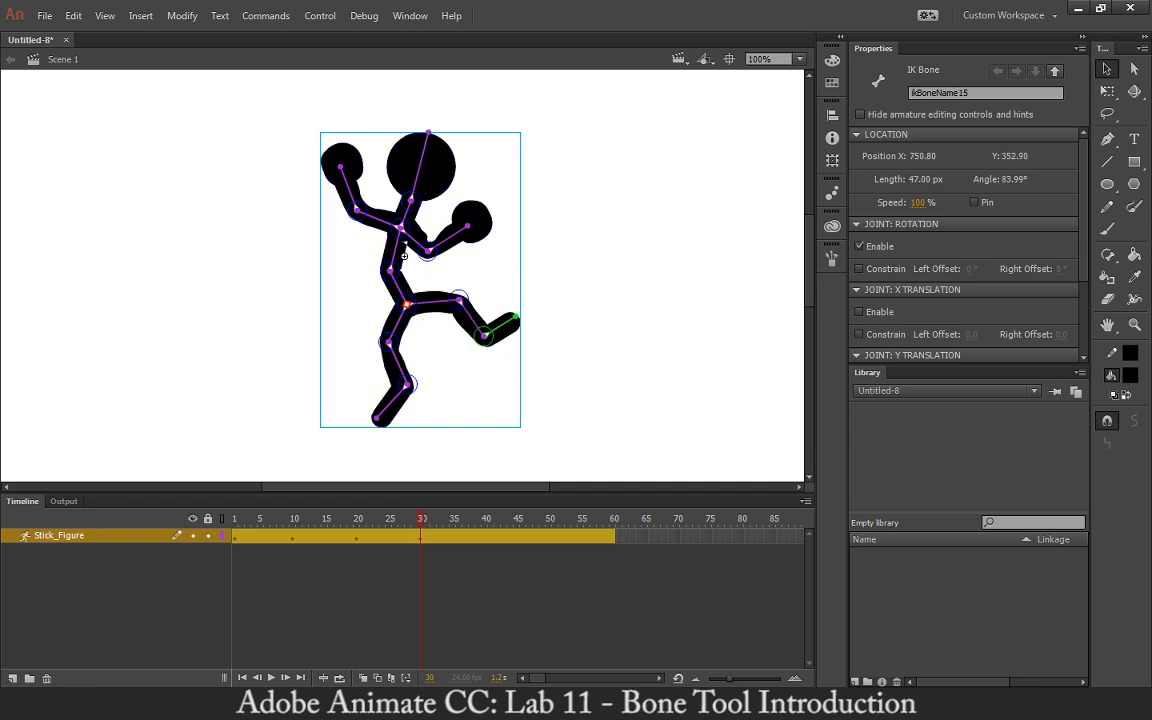